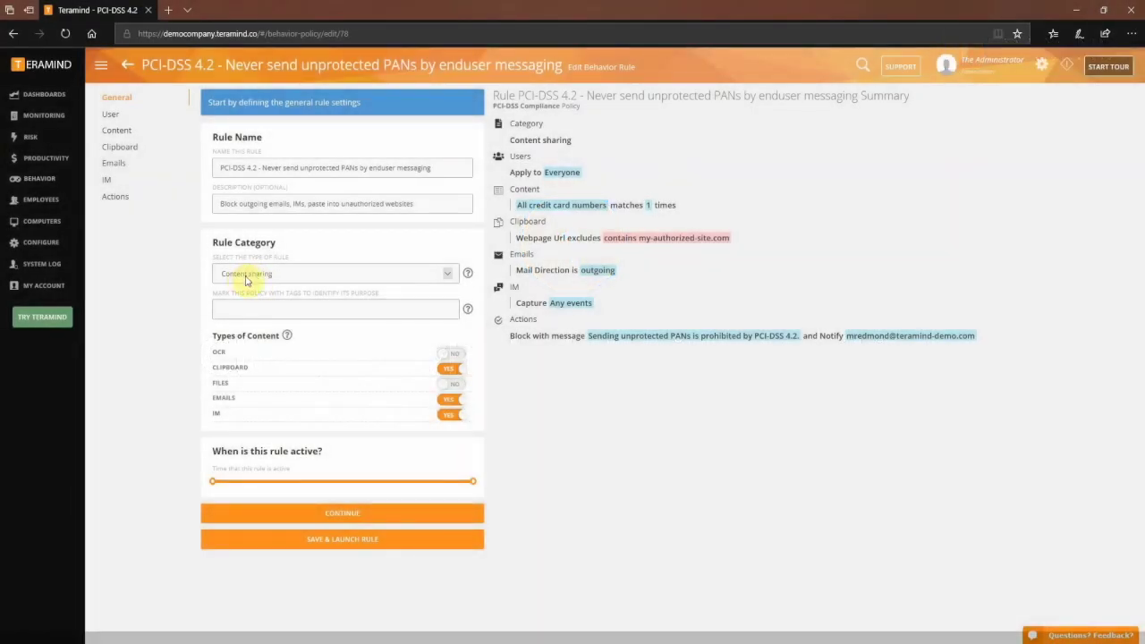
In the rule's content definition, switch the predefined sensitive data category to Health Data and view its selectable values.
click(116, 131)
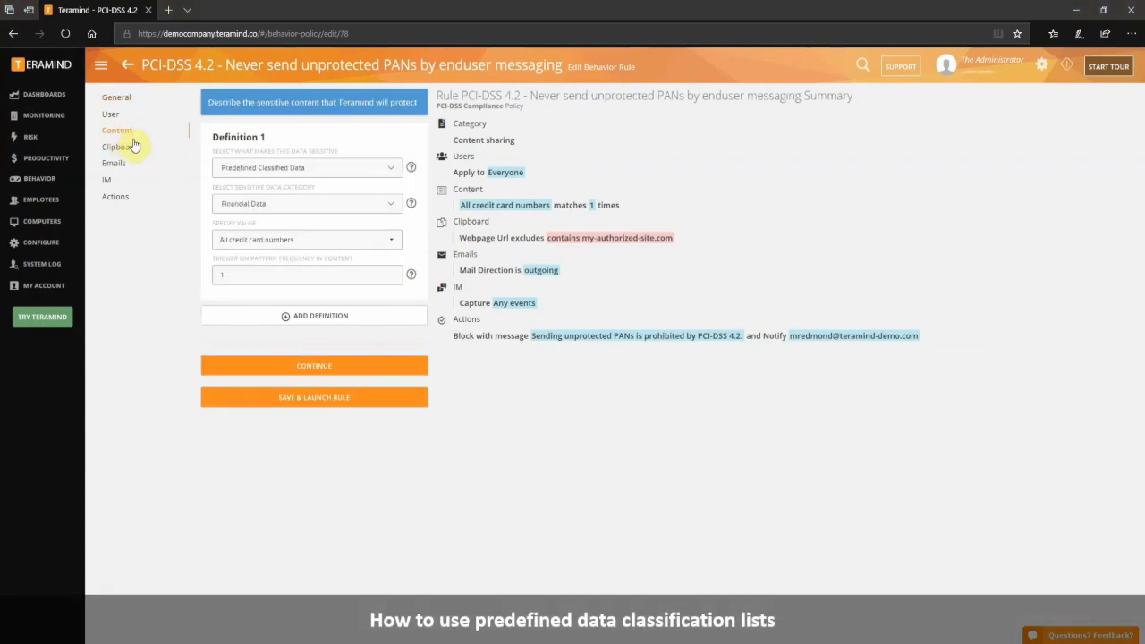
click(307, 170)
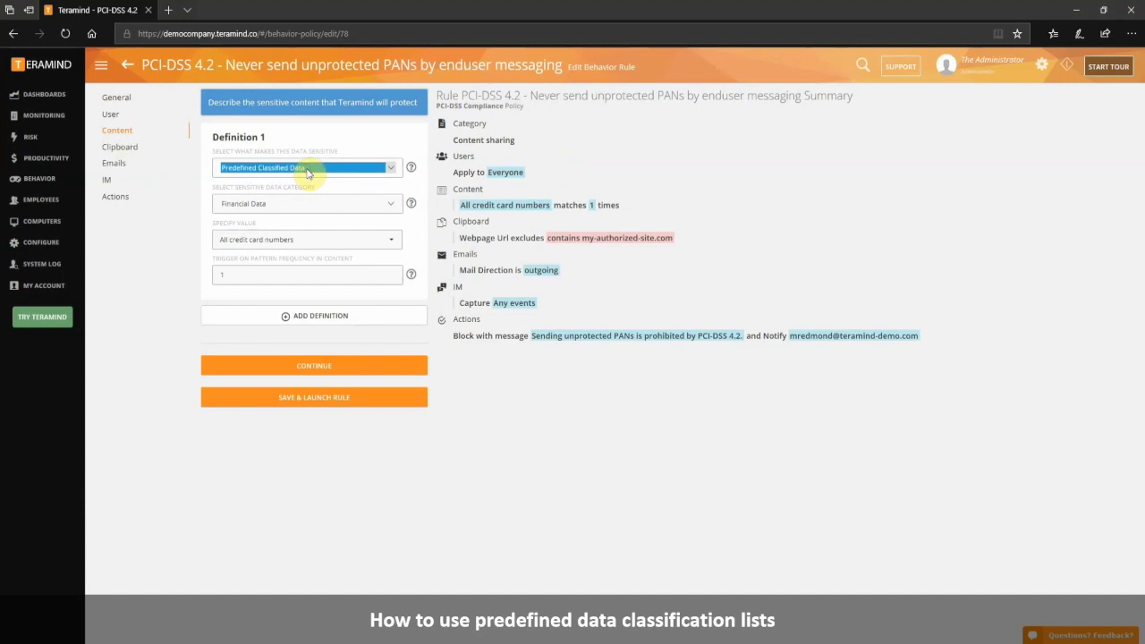
click(307, 173)
click(301, 170)
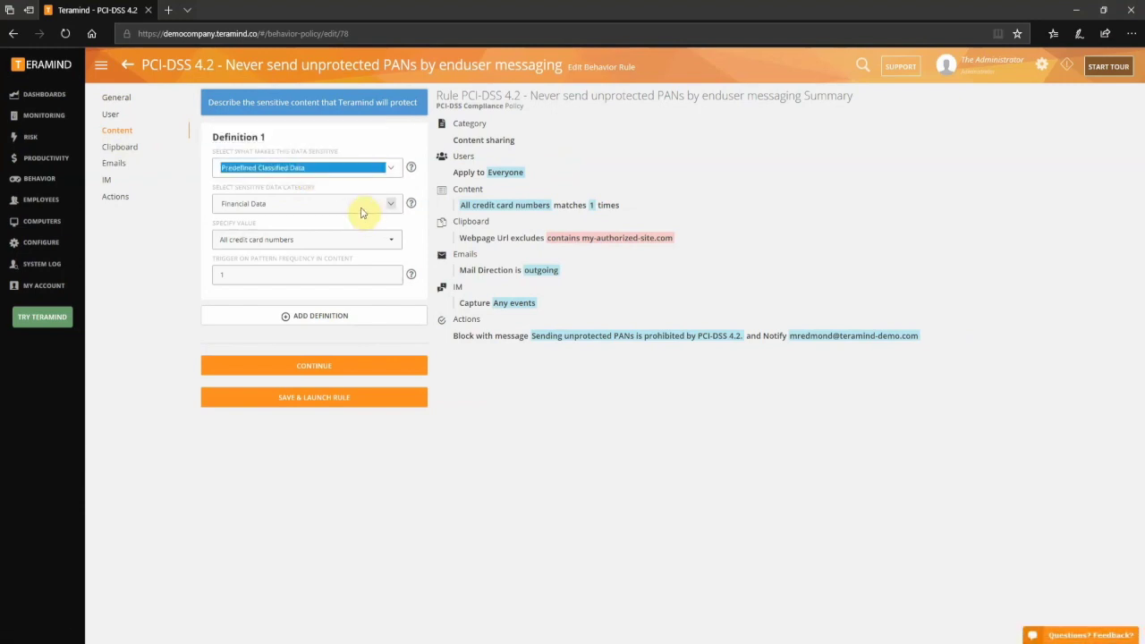
click(361, 212)
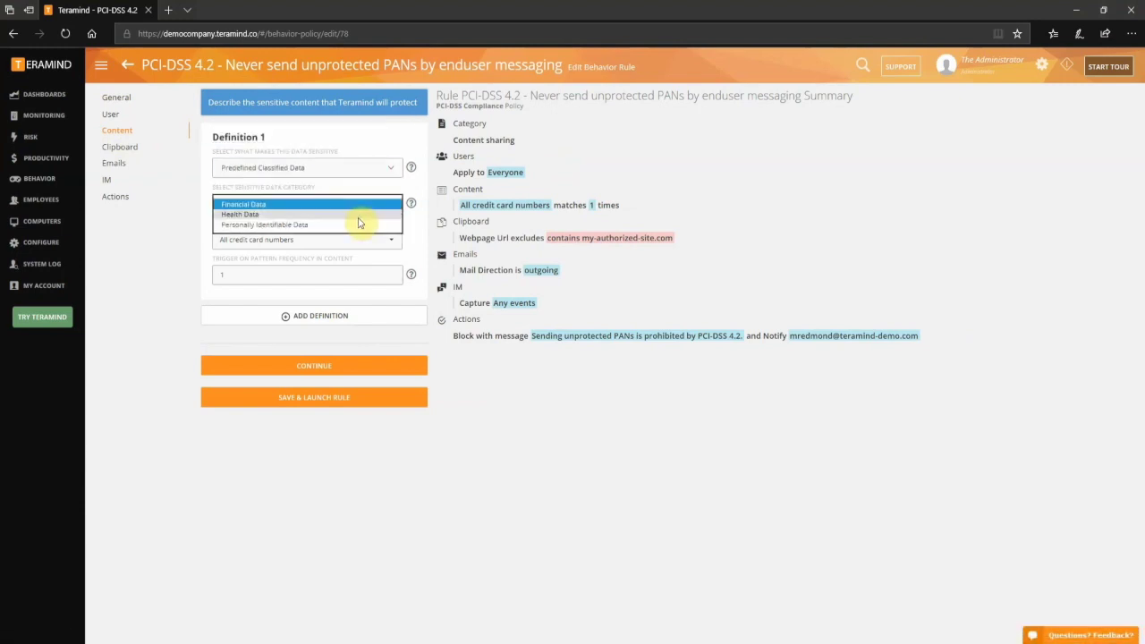
click(358, 215)
click(391, 240)
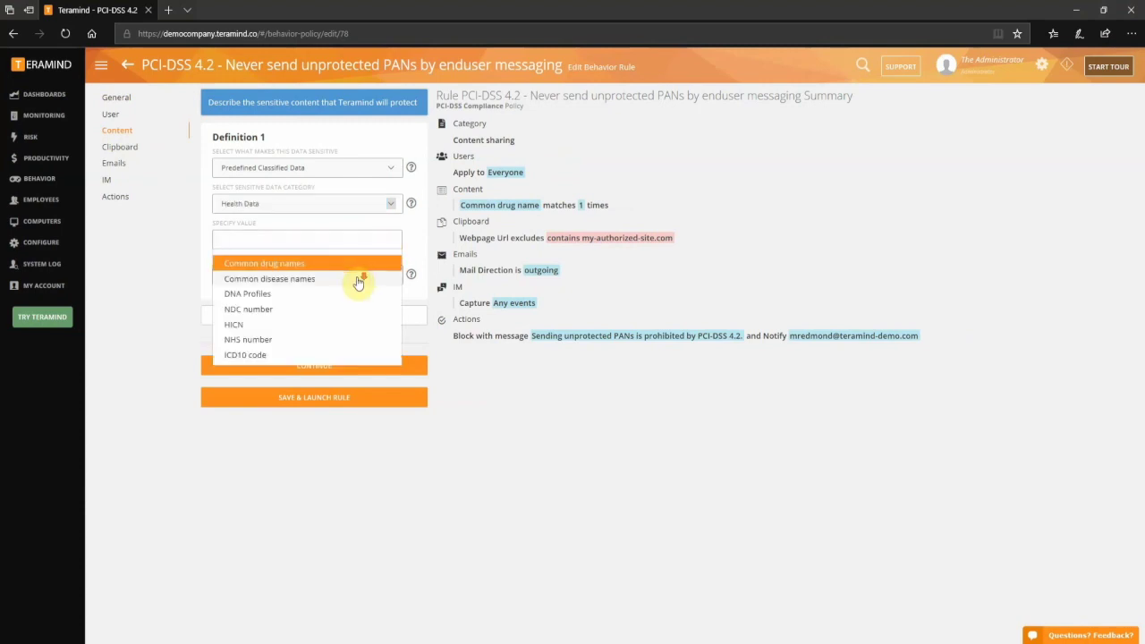
Switch the sensitive data category to Personally Identifiable Data and browse its selectable values.
click(390, 205)
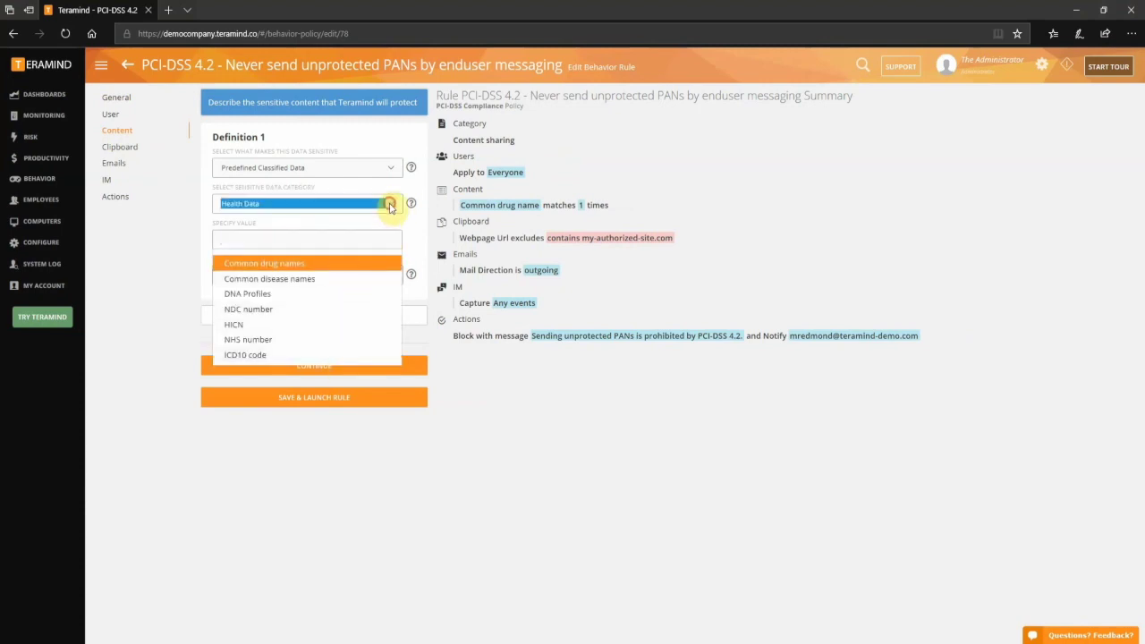
click(391, 206)
click(385, 216)
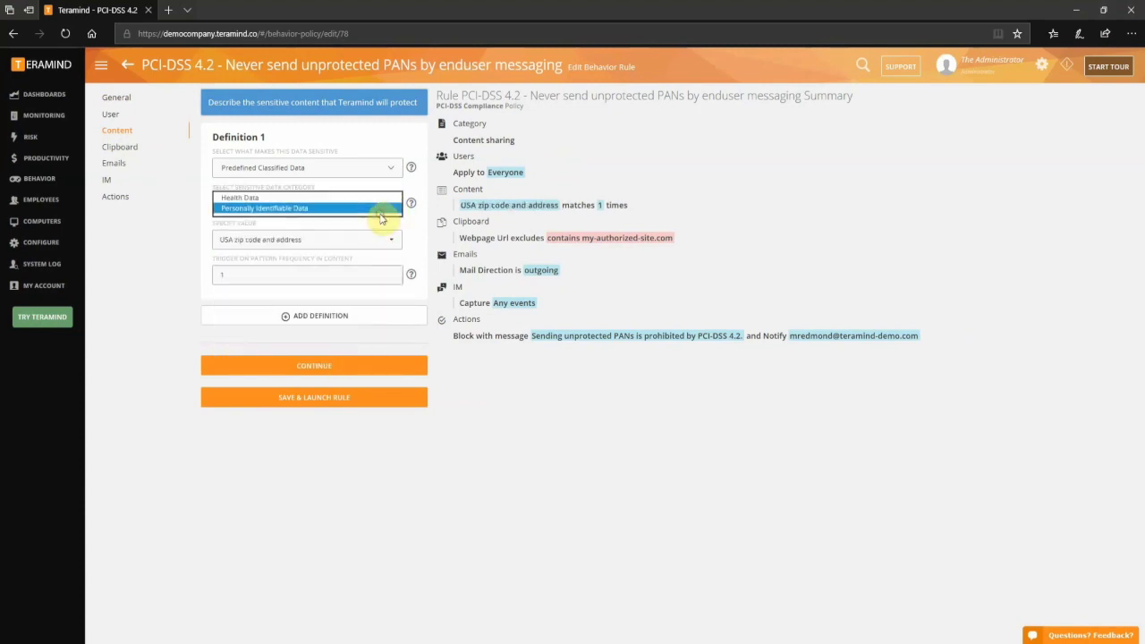
click(391, 240)
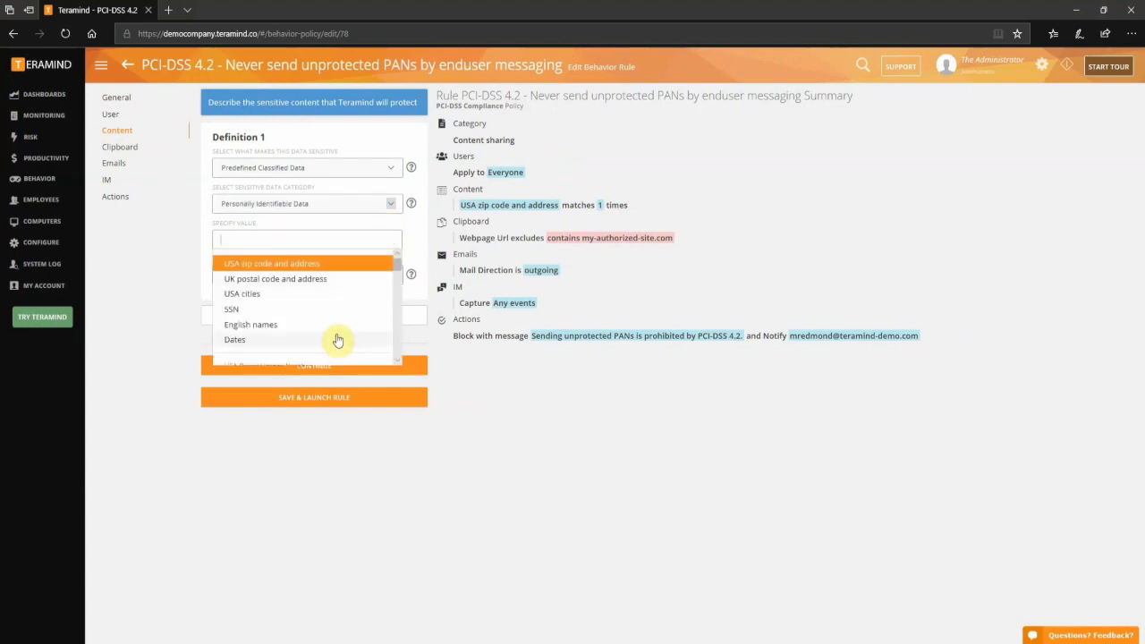
scroll(338, 338, down, 3)
scroll(336, 336, down, 1)
scroll(335, 332, up, 5)
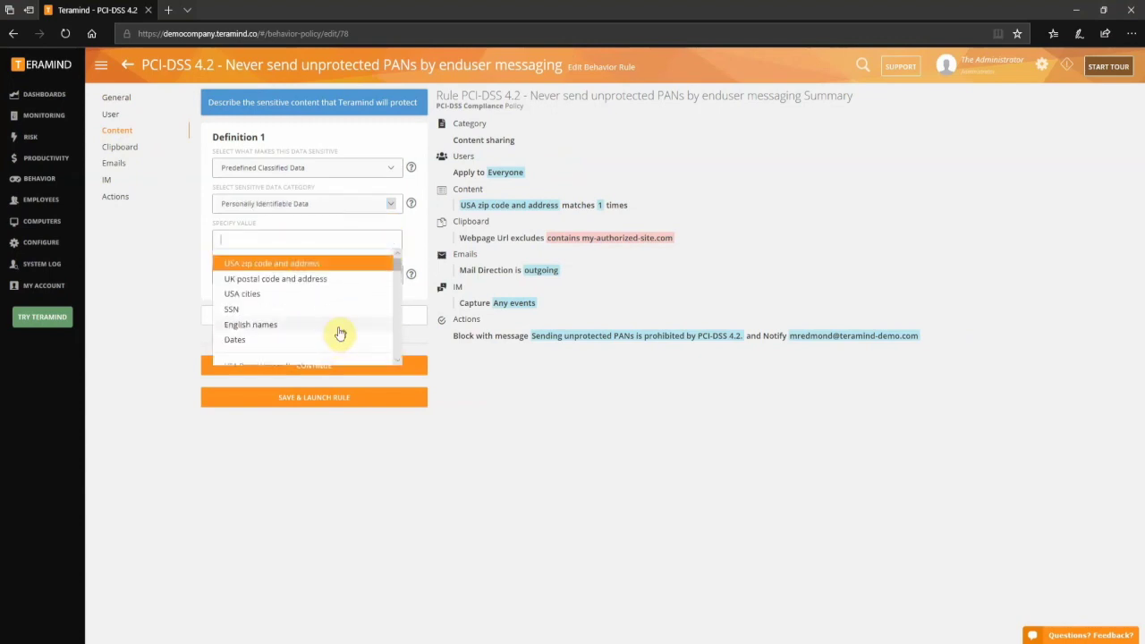
Set the sensitive data category to Financial Data and choose All credit card numbers as its value.
click(390, 206)
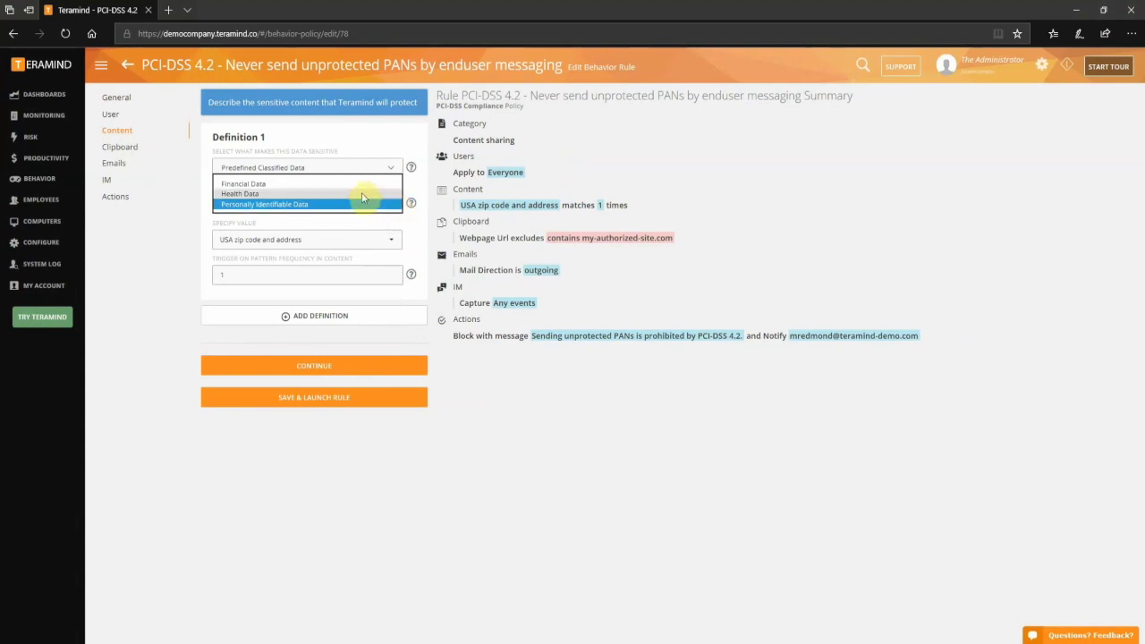
click(356, 185)
click(388, 239)
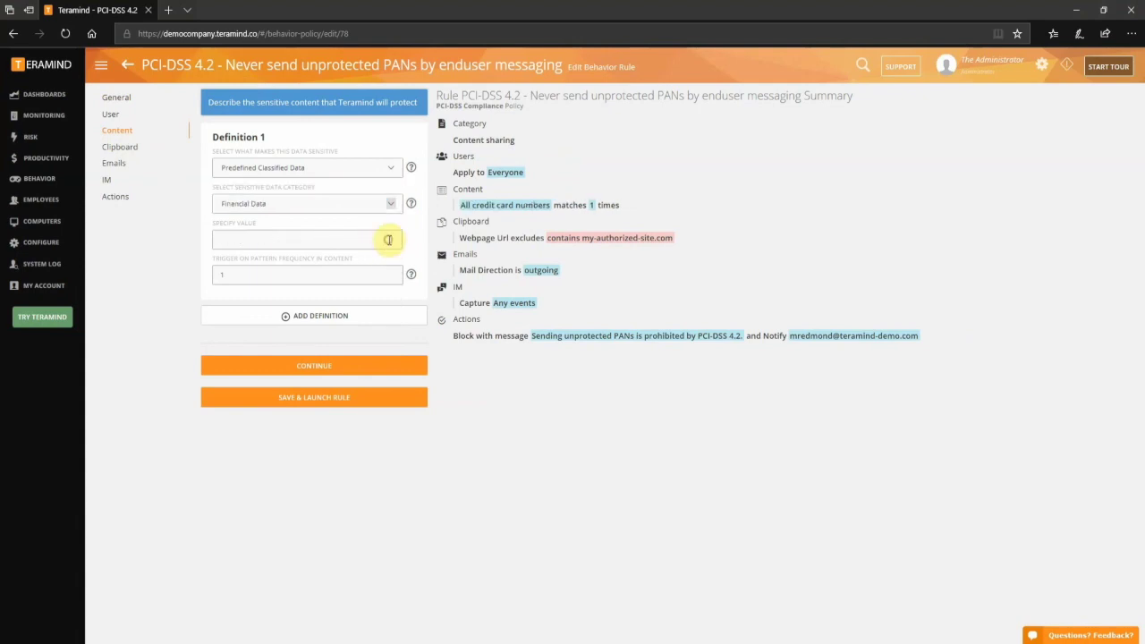
scroll(352, 354, down, 1)
scroll(358, 348, up, 2)
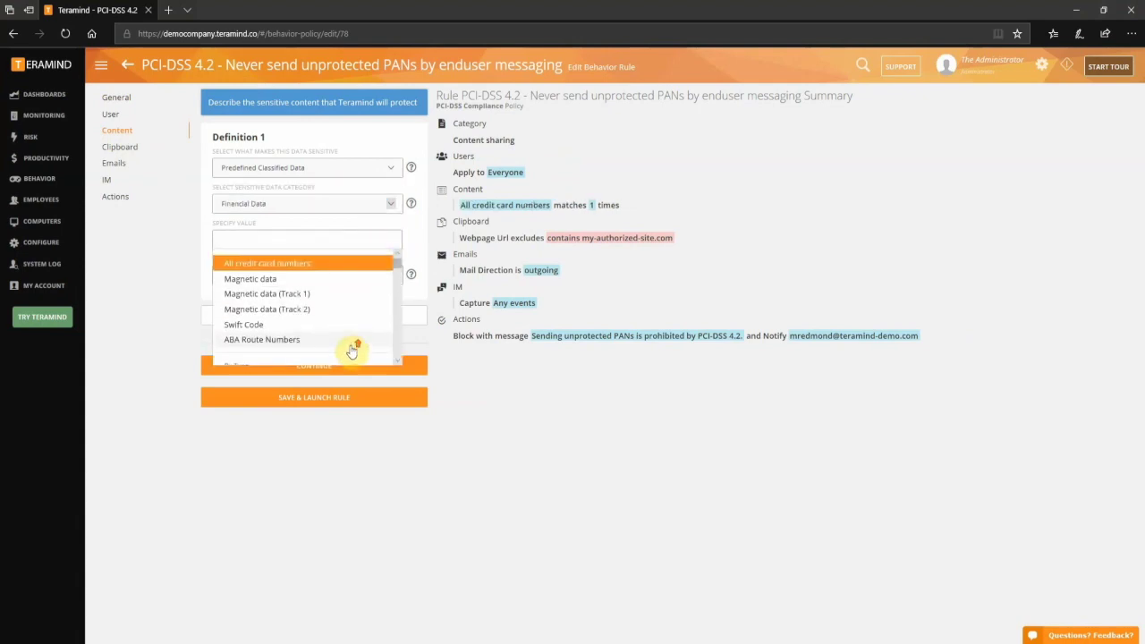
click(302, 262)
click(219, 272)
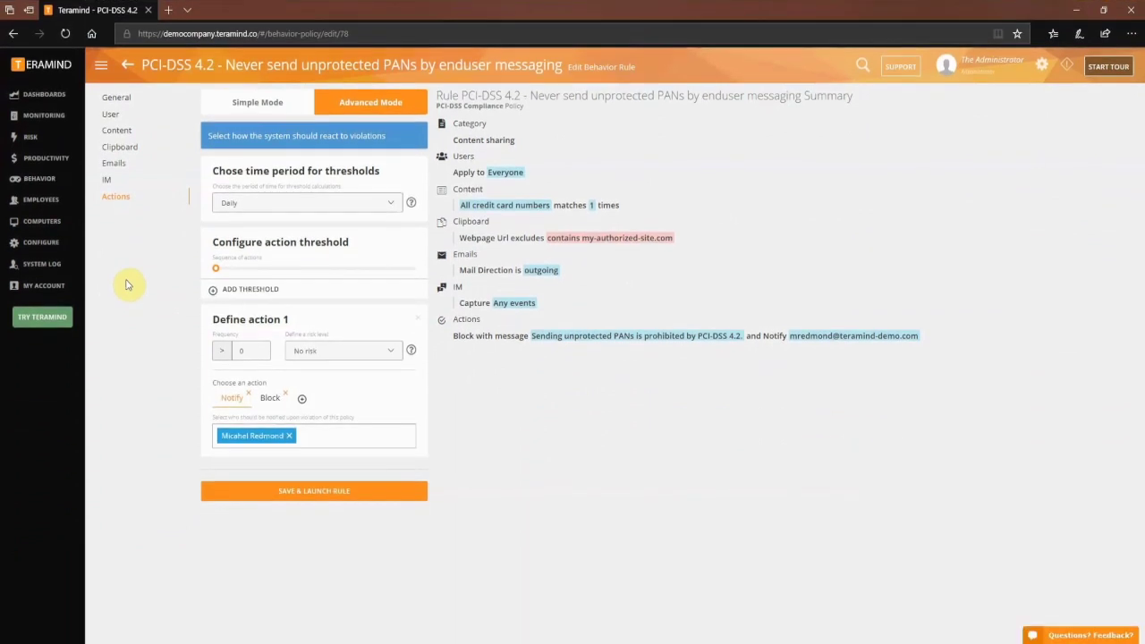
Create a new shared list named "Blacklisted IPs" with the type Networking.
mouse_move(77, 243)
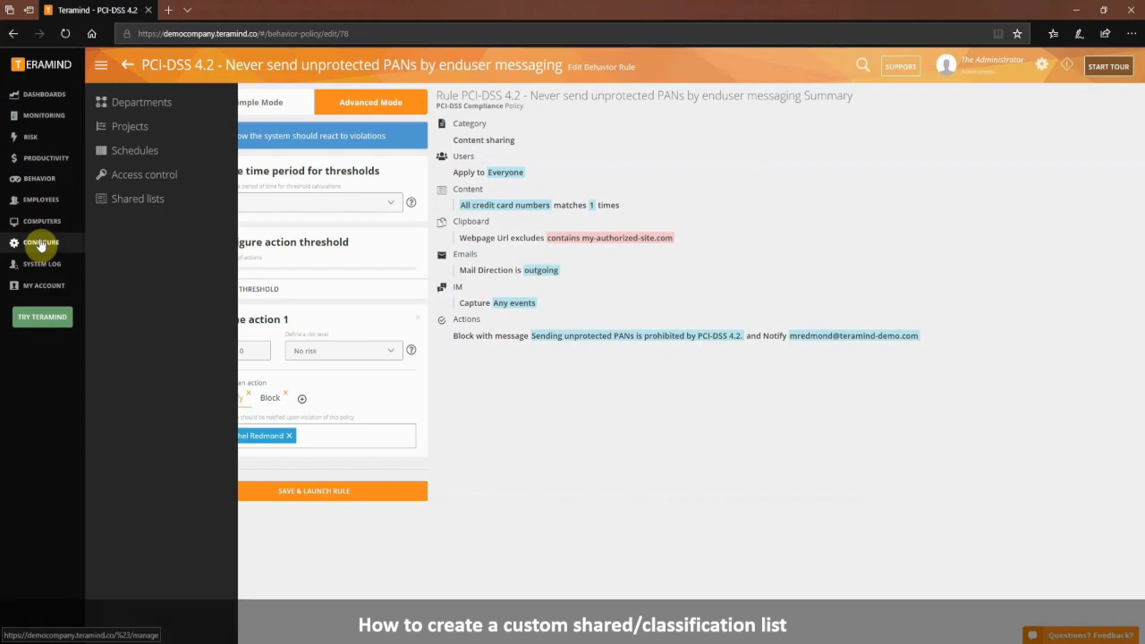
click(145, 199)
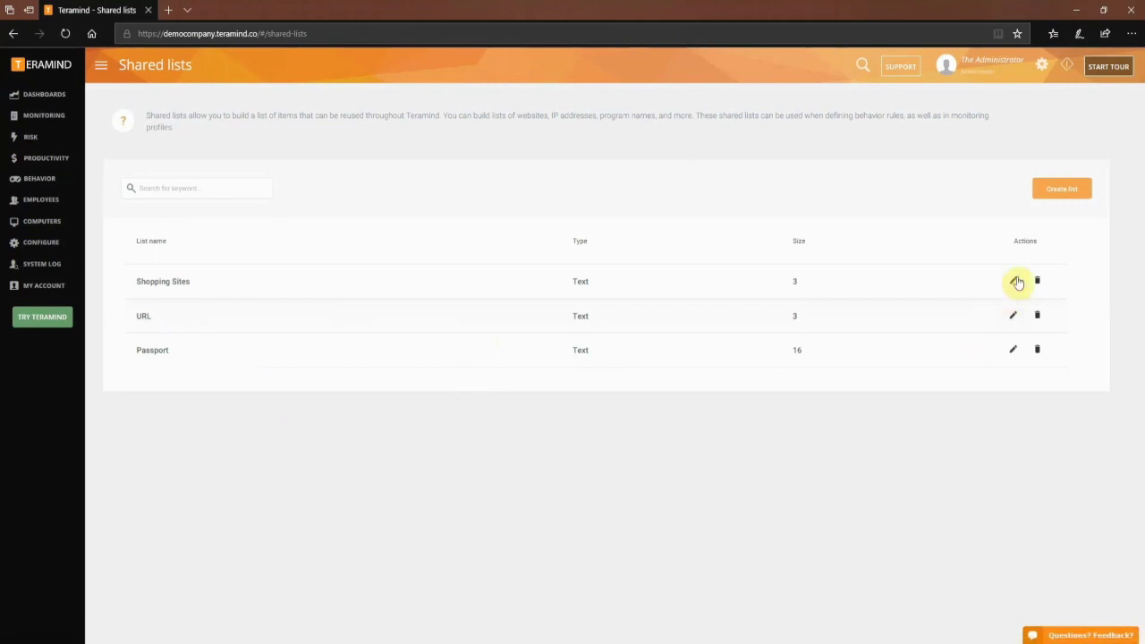
click(1063, 194)
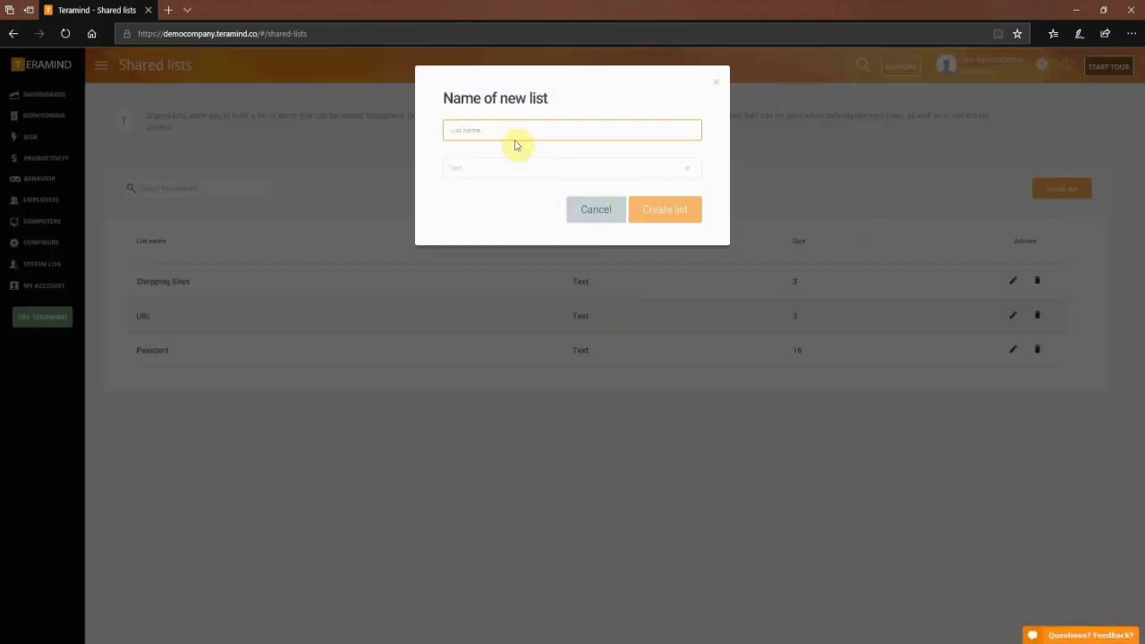
text(Slack)
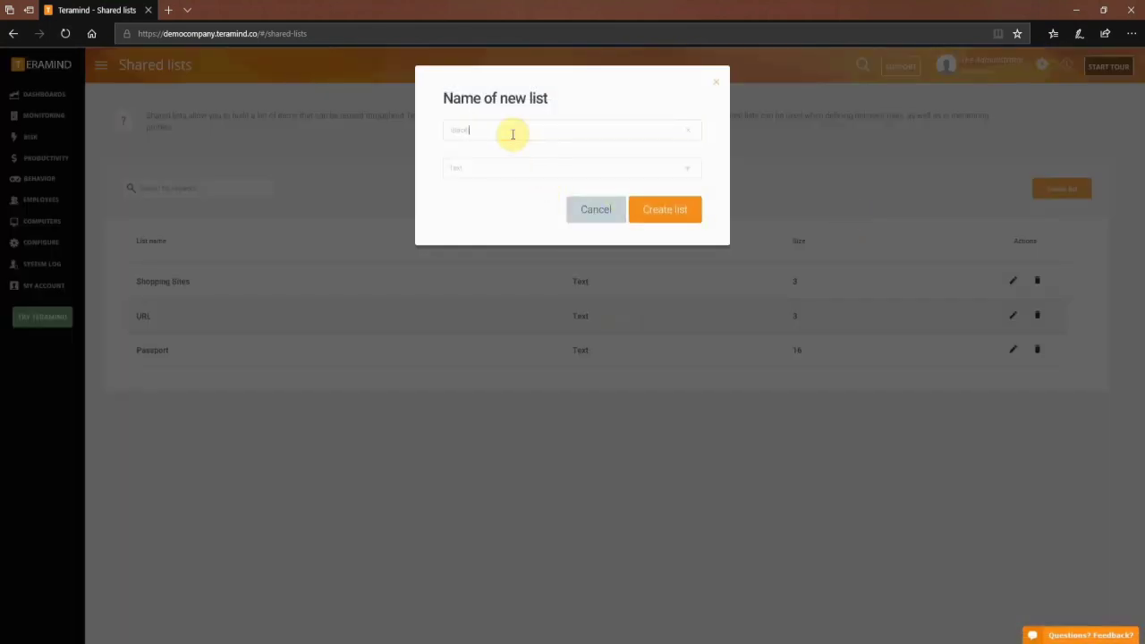
text(listed IPs)
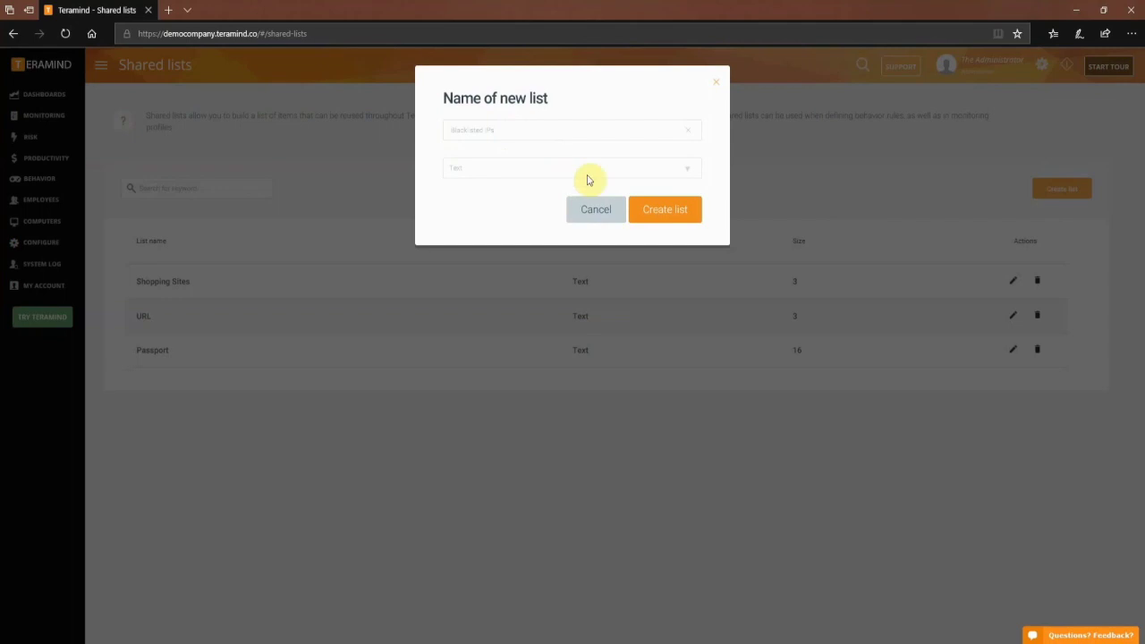
click(690, 173)
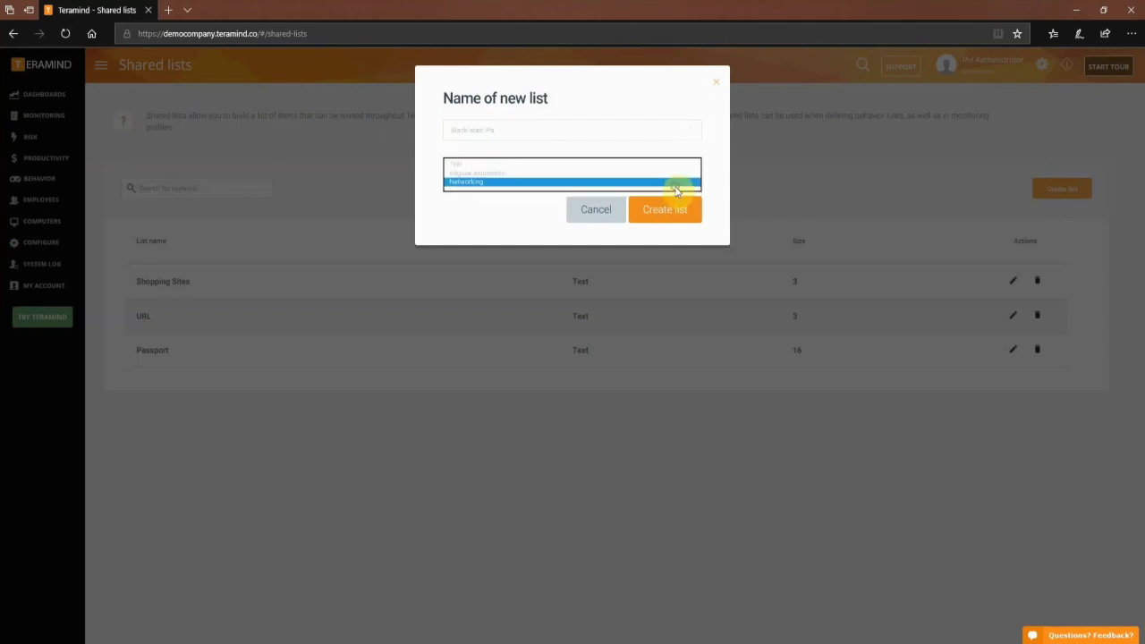
click(675, 185)
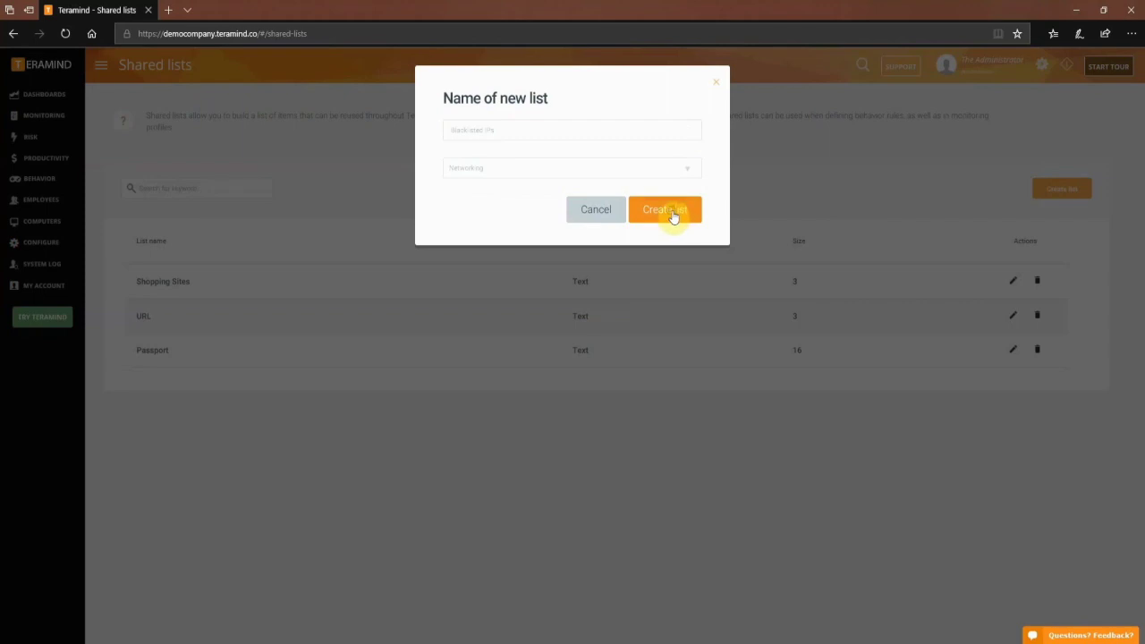
click(673, 212)
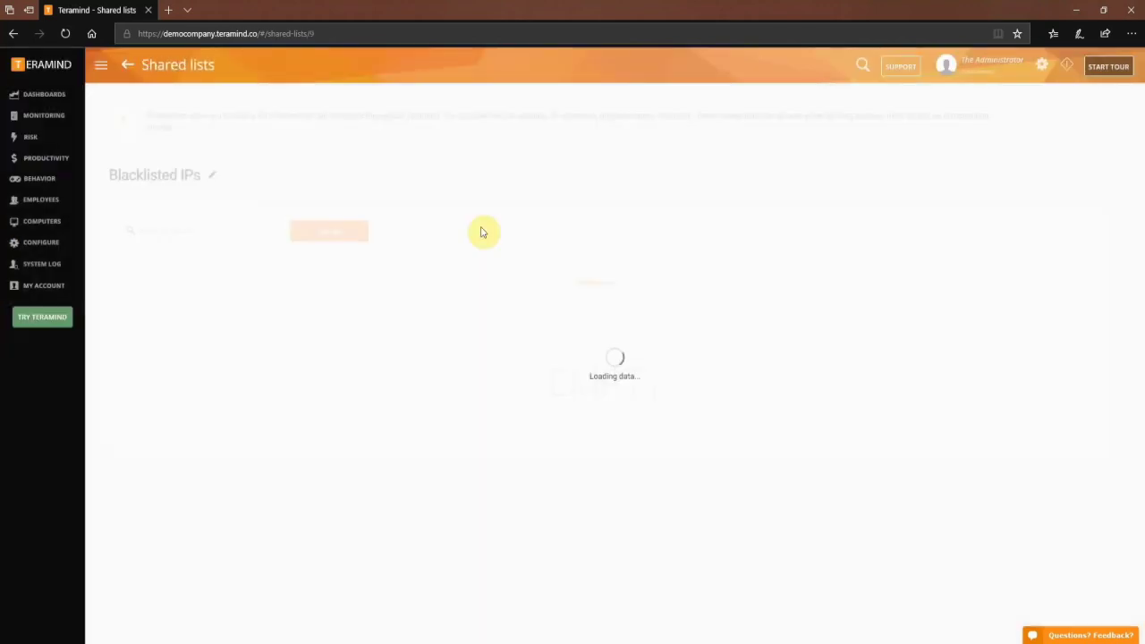
Upload the file "black listed ip.txt" as the entries of the Blacklisted IPs list, and leave the list.
click(333, 235)
click(486, 154)
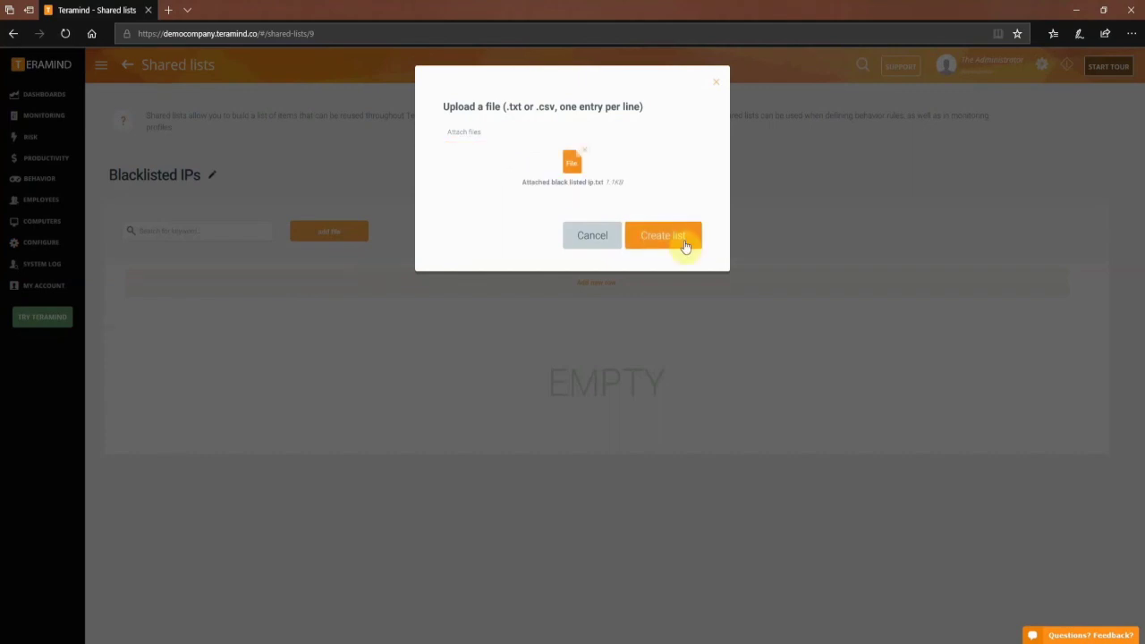
click(671, 236)
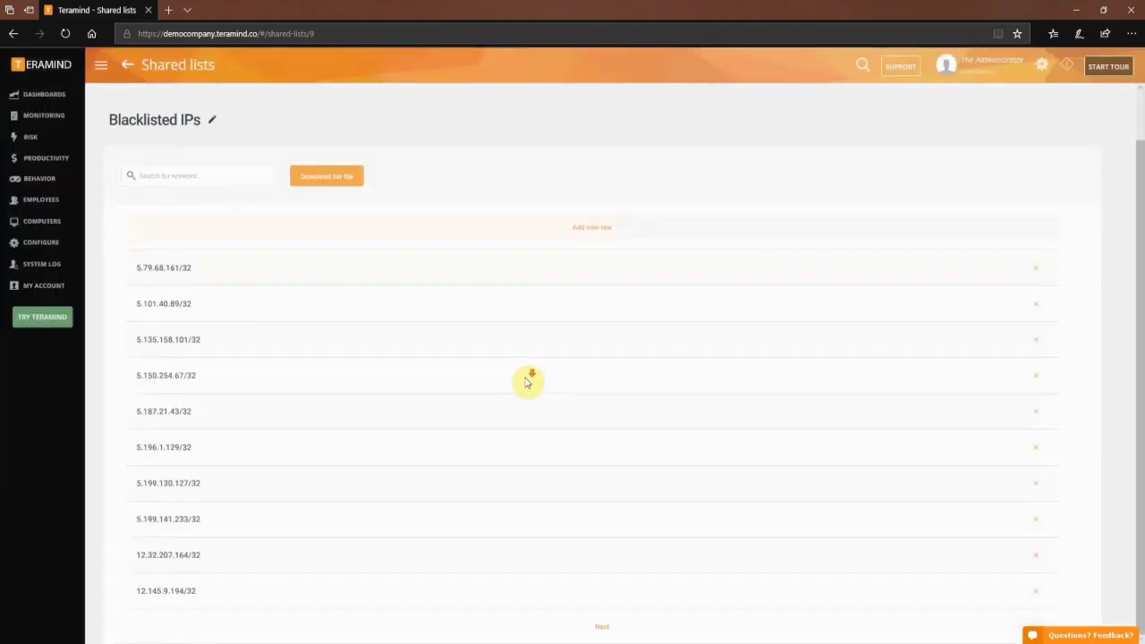
click(126, 64)
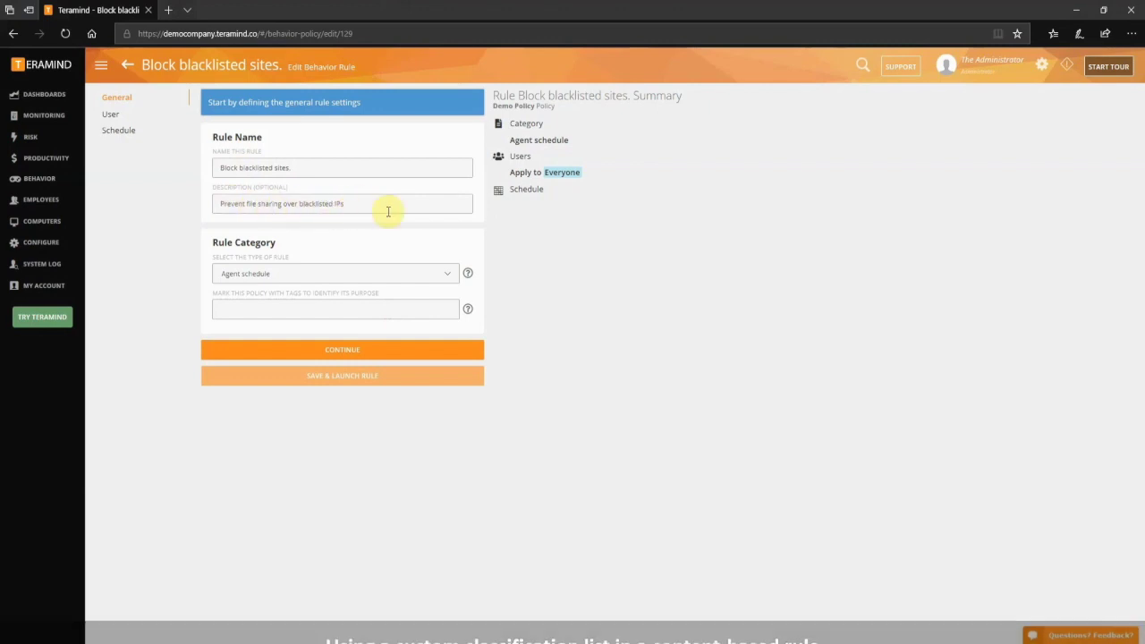
Set the category of the "Block blacklisted sites." rule to Content sharing and enable Files as its content type.
click(449, 277)
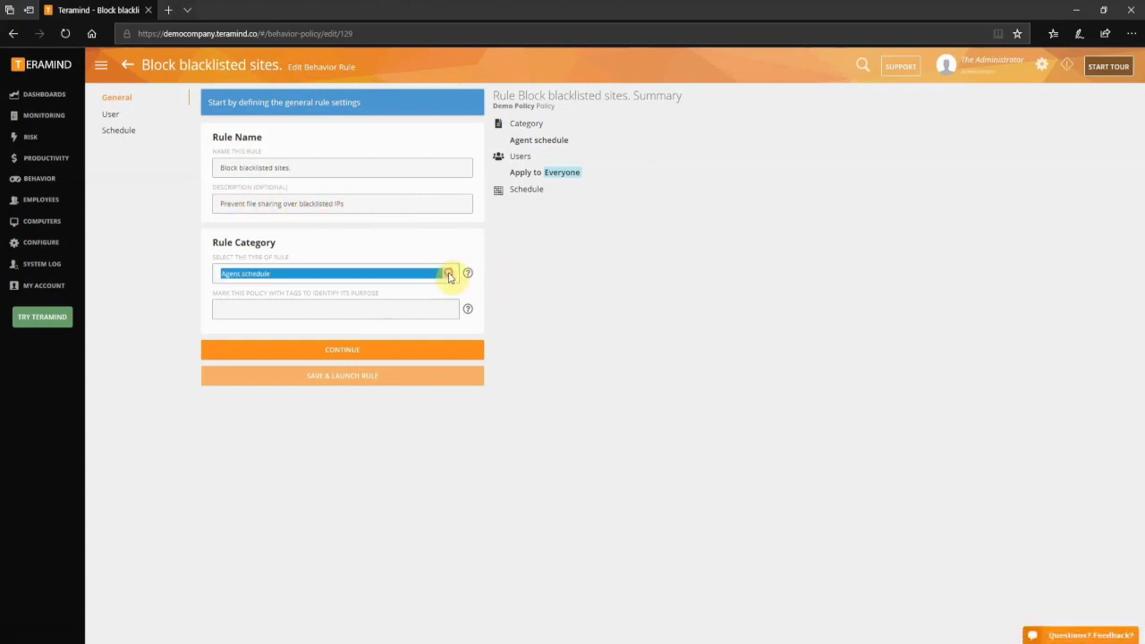
click(449, 277)
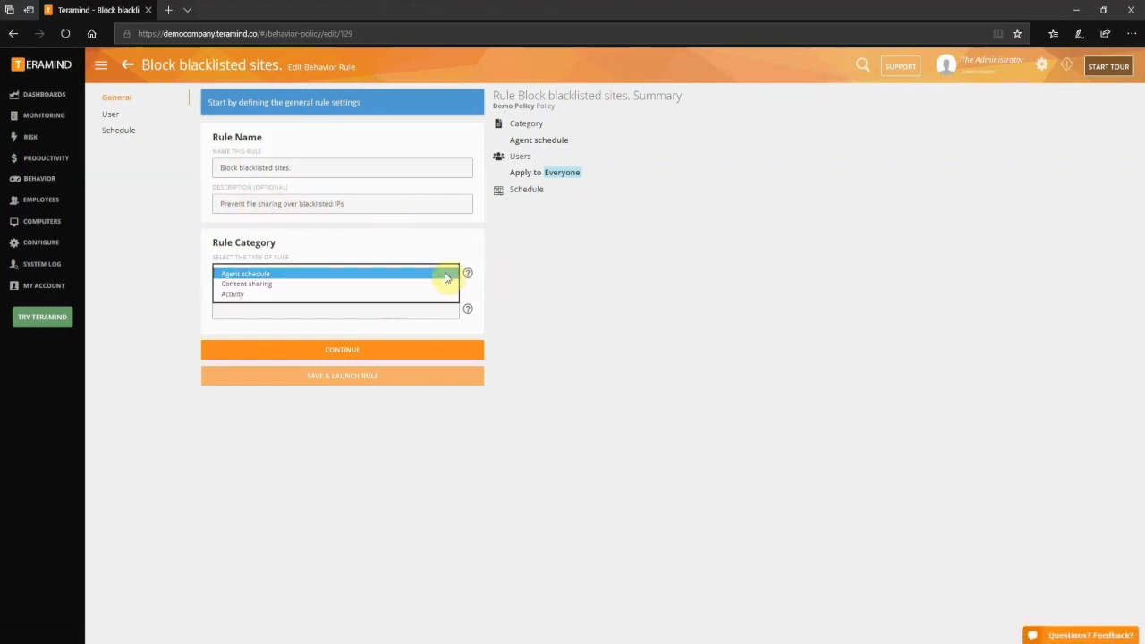
click(281, 285)
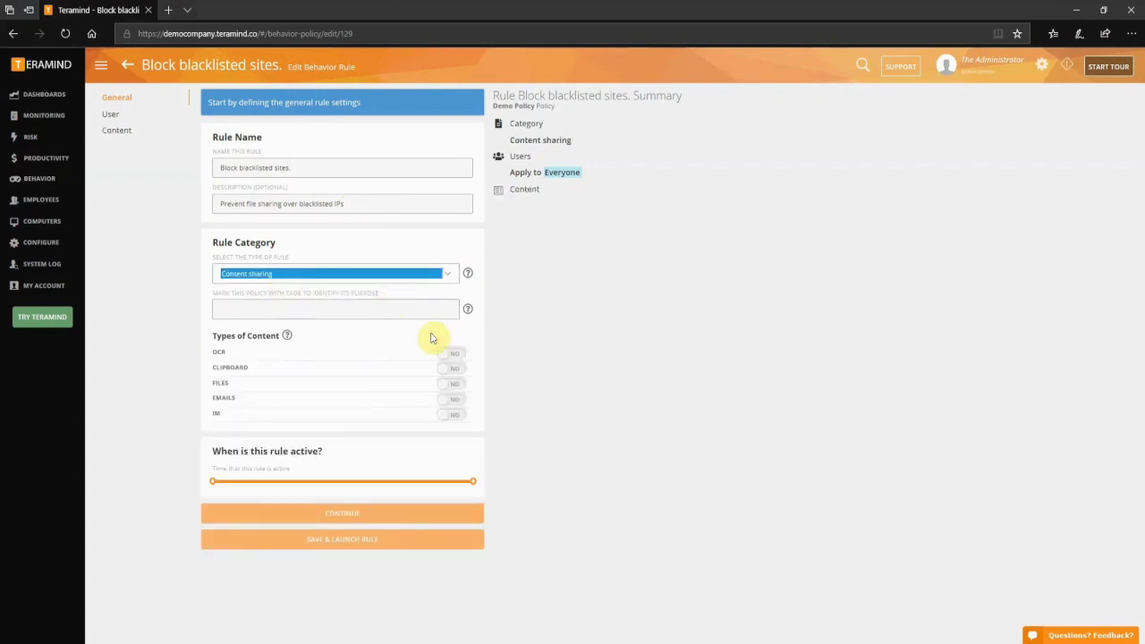
click(442, 385)
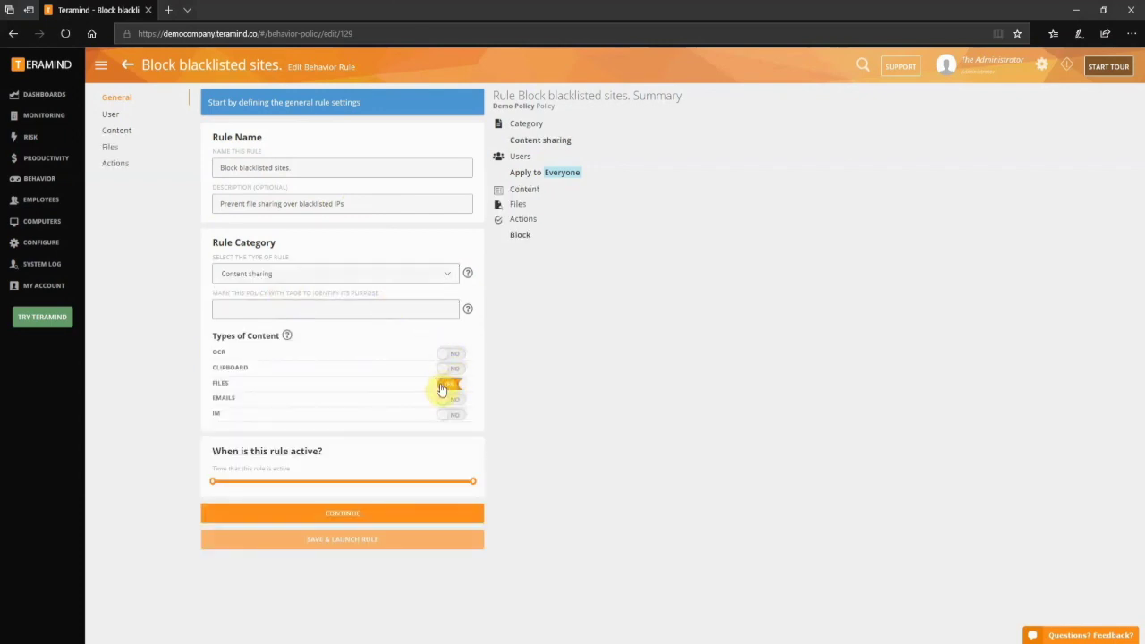
click(371, 515)
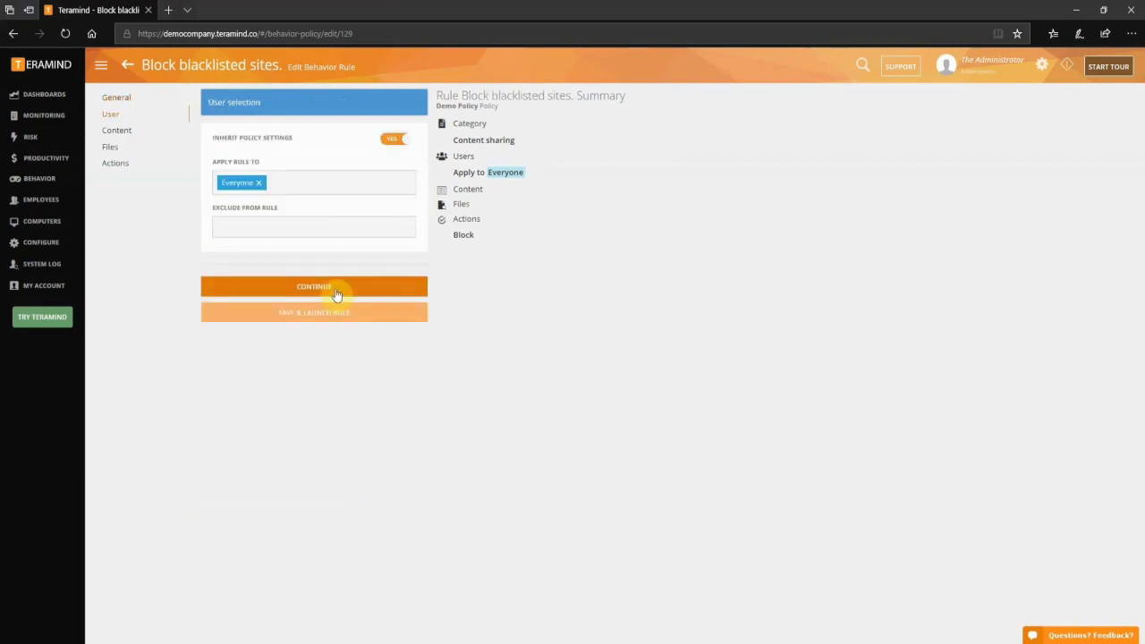
Keep the rule's user selection and define its content as File Origin from a share that matches a member of the Blacklisted IPs list.
click(335, 294)
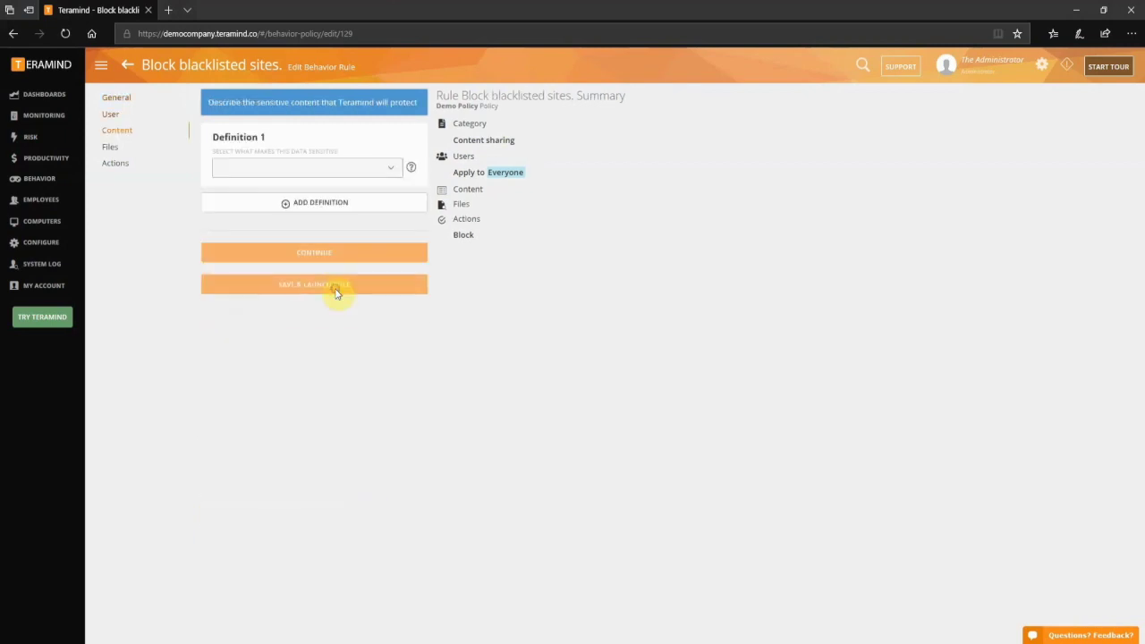
click(395, 173)
click(367, 192)
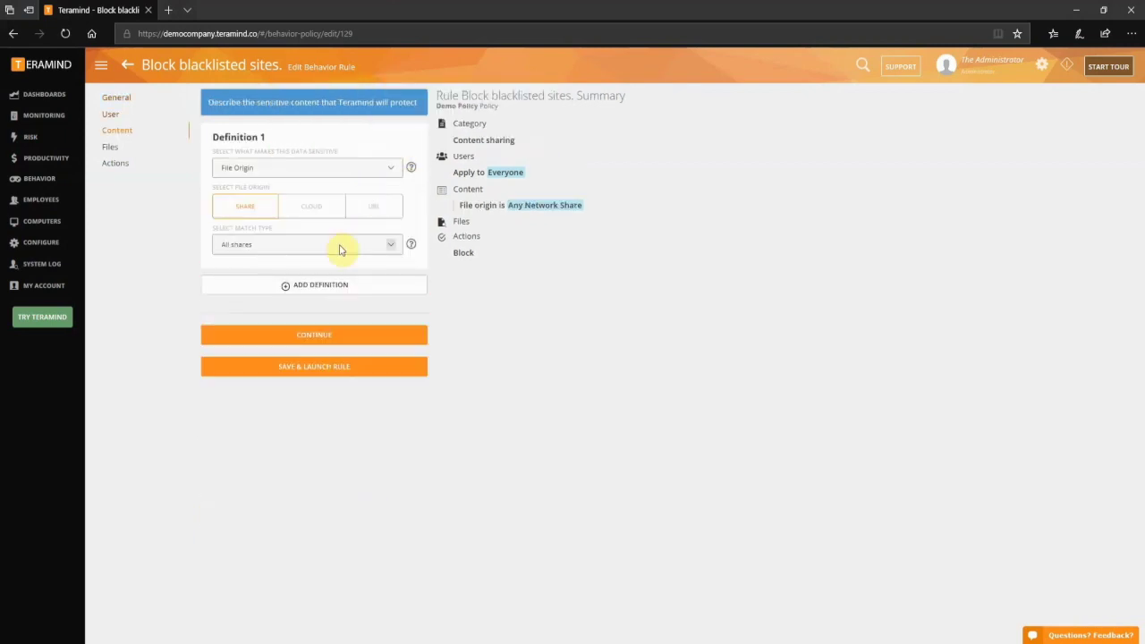
click(389, 246)
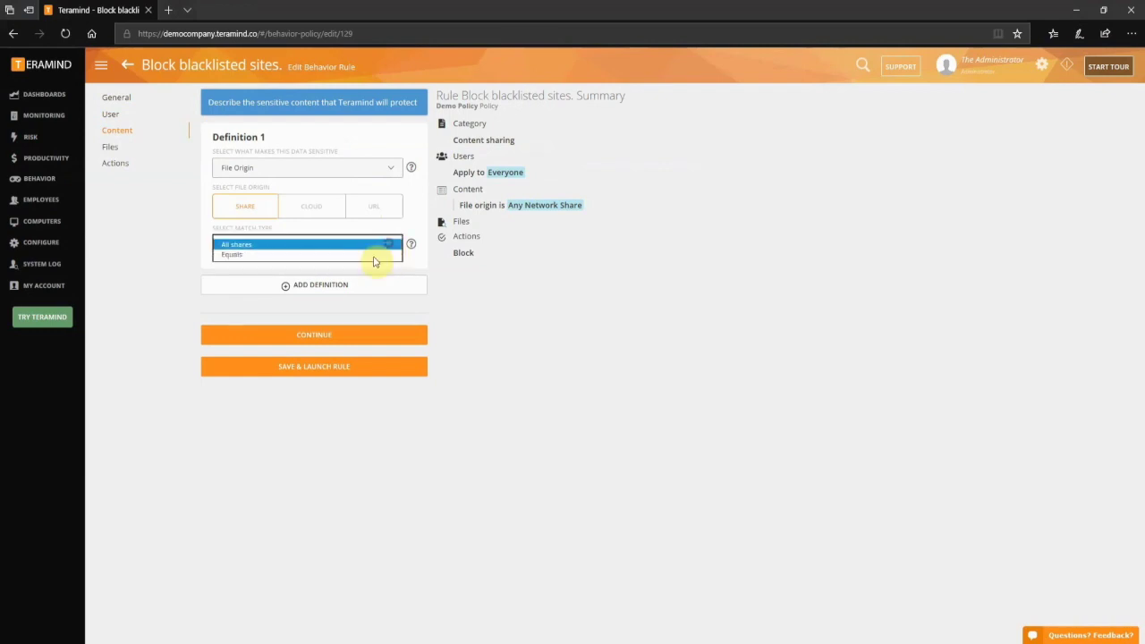
click(302, 274)
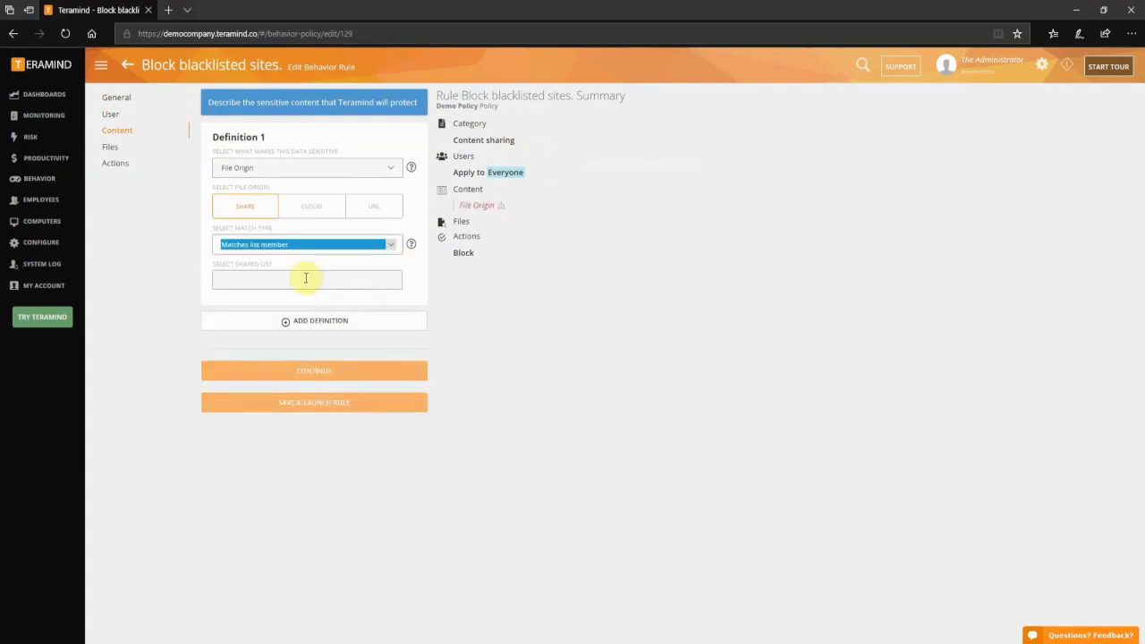
click(305, 278)
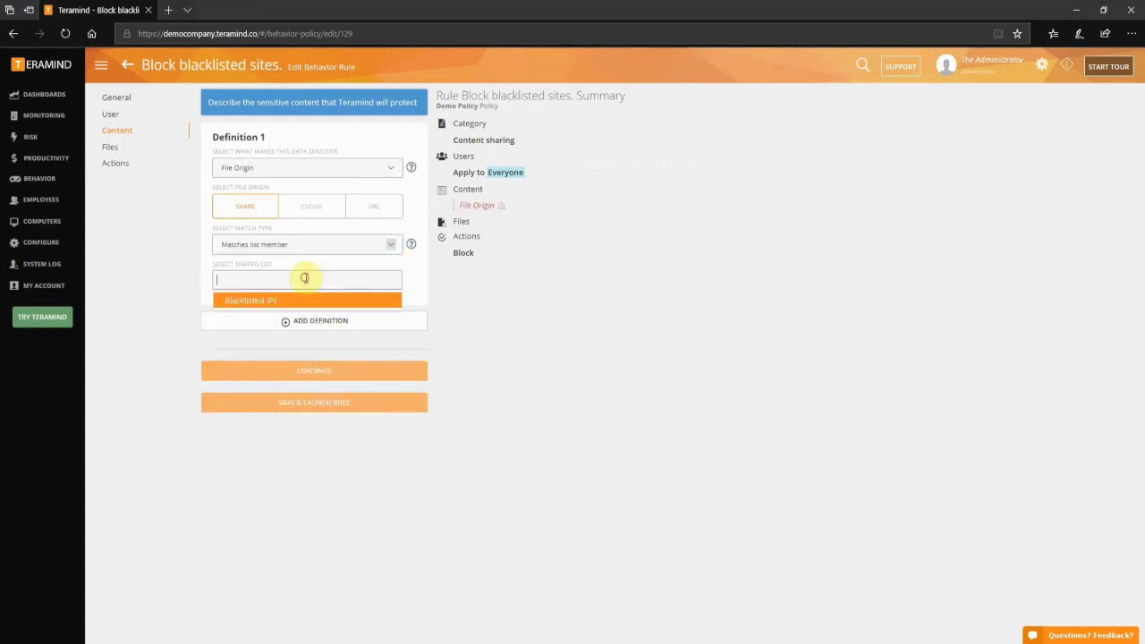
click(239, 302)
click(358, 388)
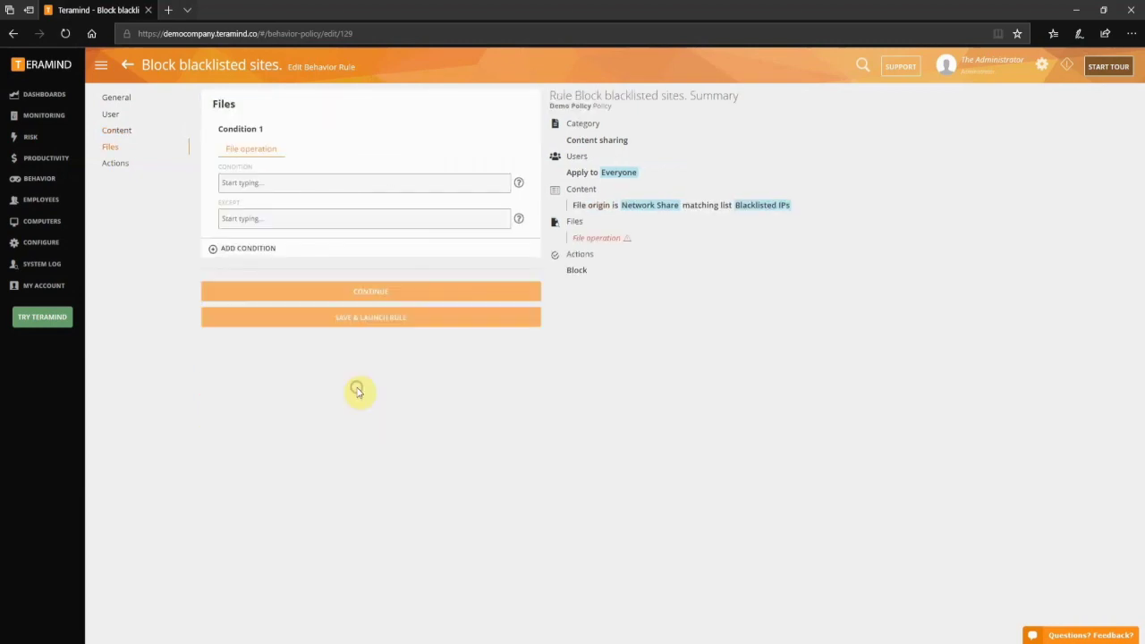
Set the file operation condition of the "Block blacklisted sites." rule to Any and continue to its actions.
click(498, 182)
click(468, 204)
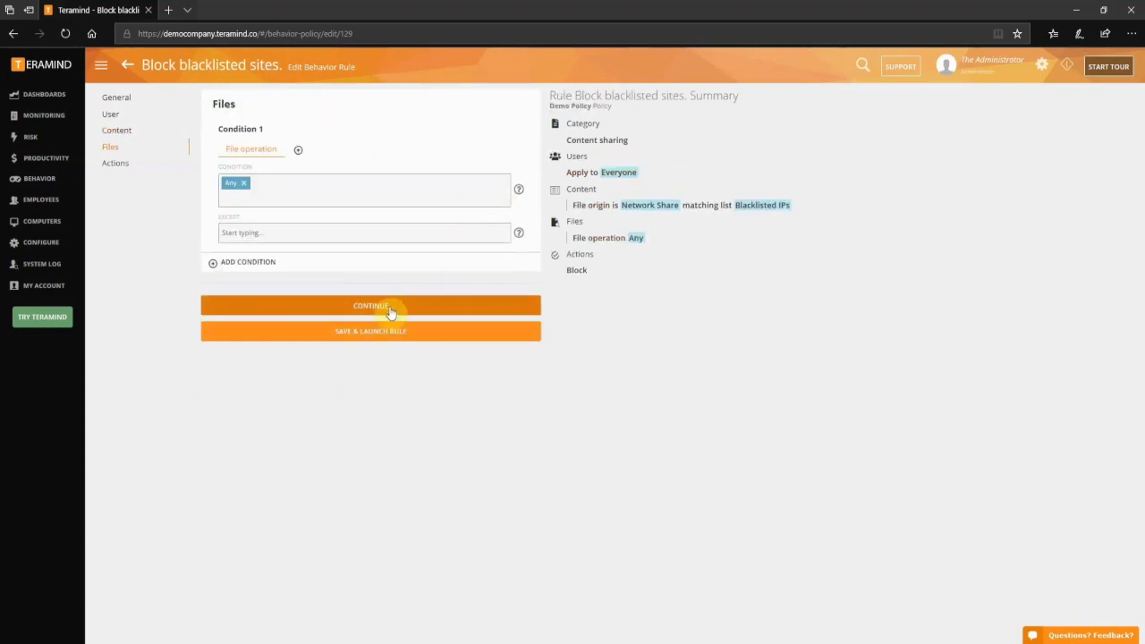
click(390, 310)
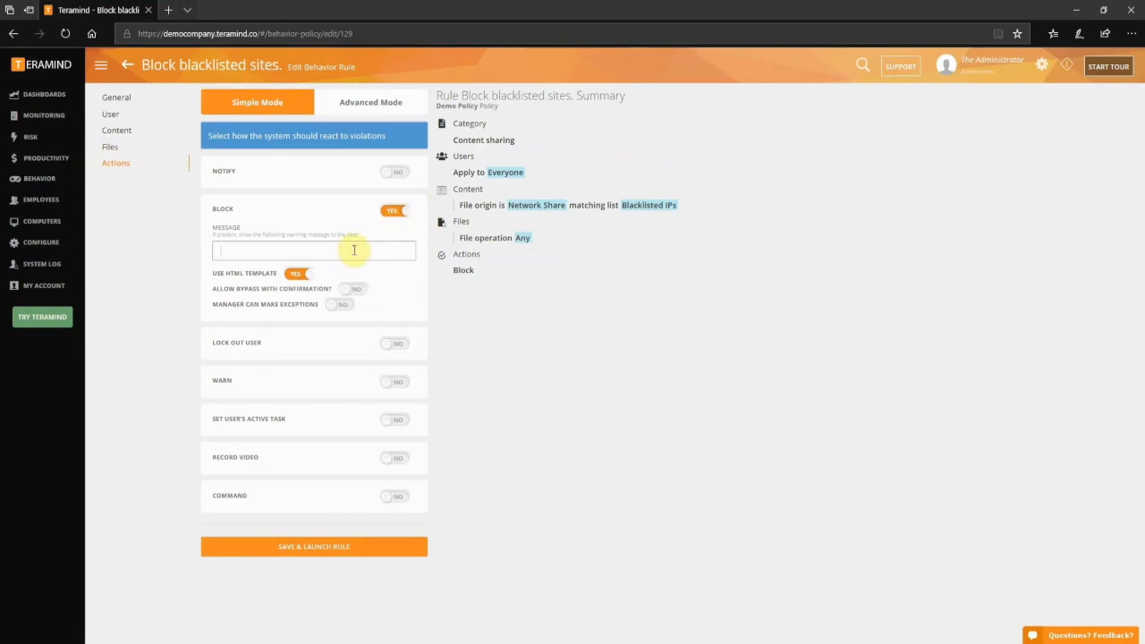
Set the block action's message to "IP blacklisted", and save and launch the rule.
text(IP blacklisted)
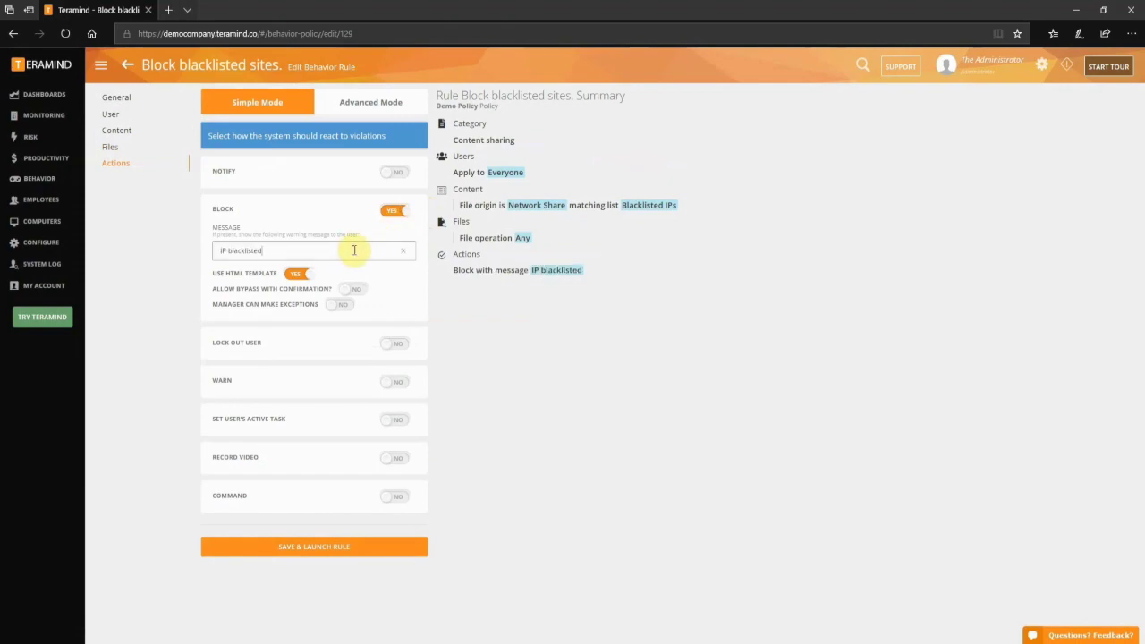
click(325, 554)
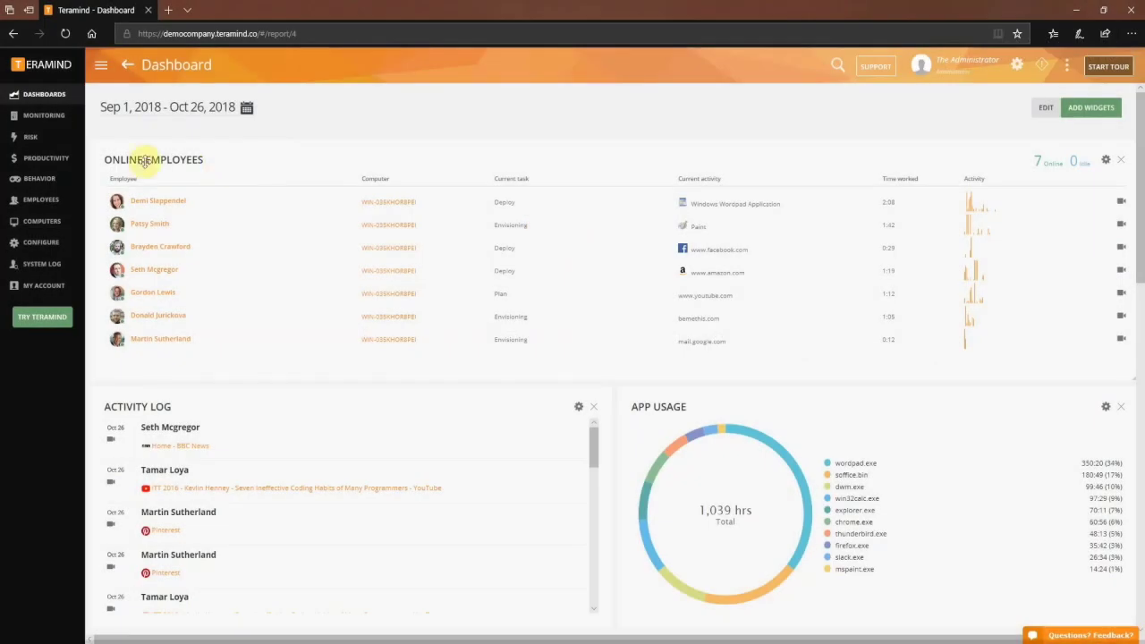
Start a new behavior rule named "test" in the Demo Policy and load the "Access sensitive files" template.
click(45, 179)
click(133, 102)
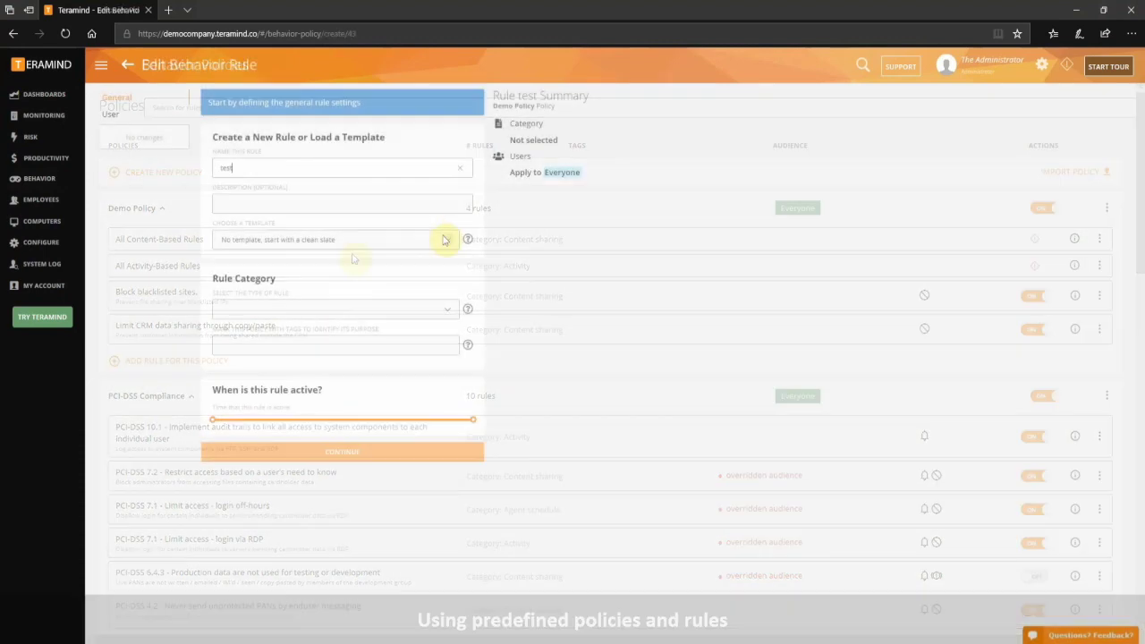
click(448, 242)
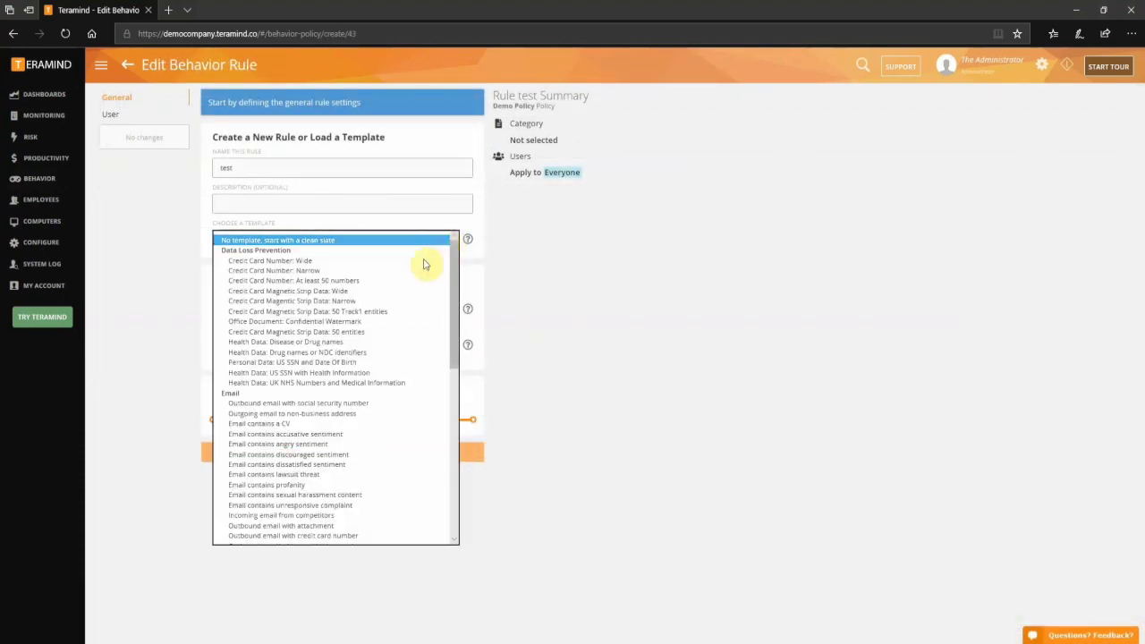
scroll(418, 269, down, 5)
scroll(417, 278, down, 5)
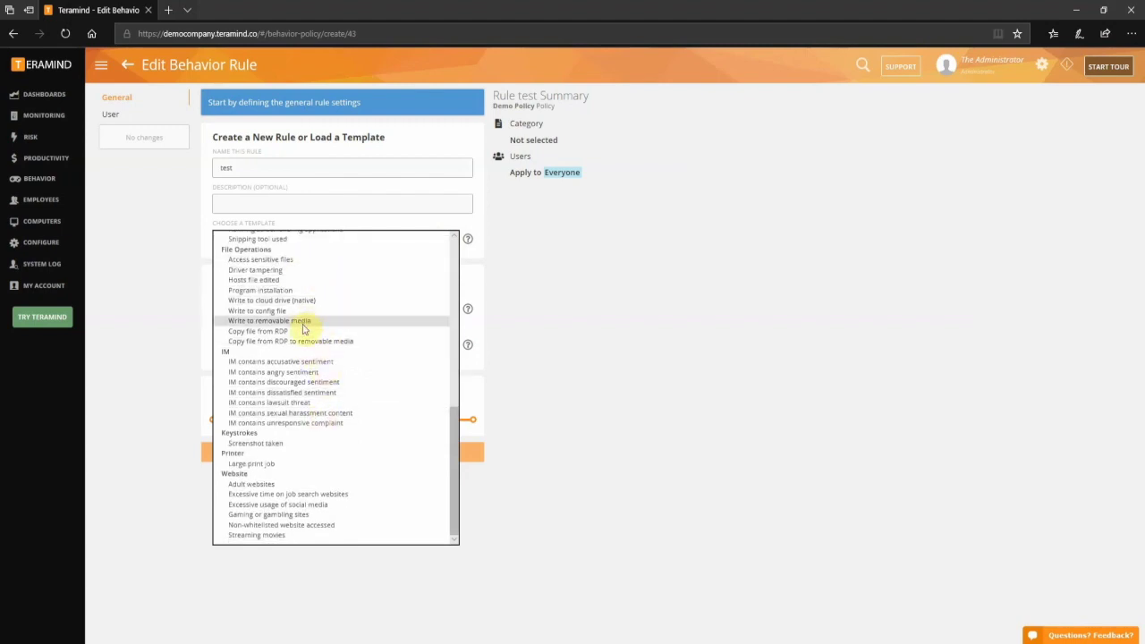
click(276, 261)
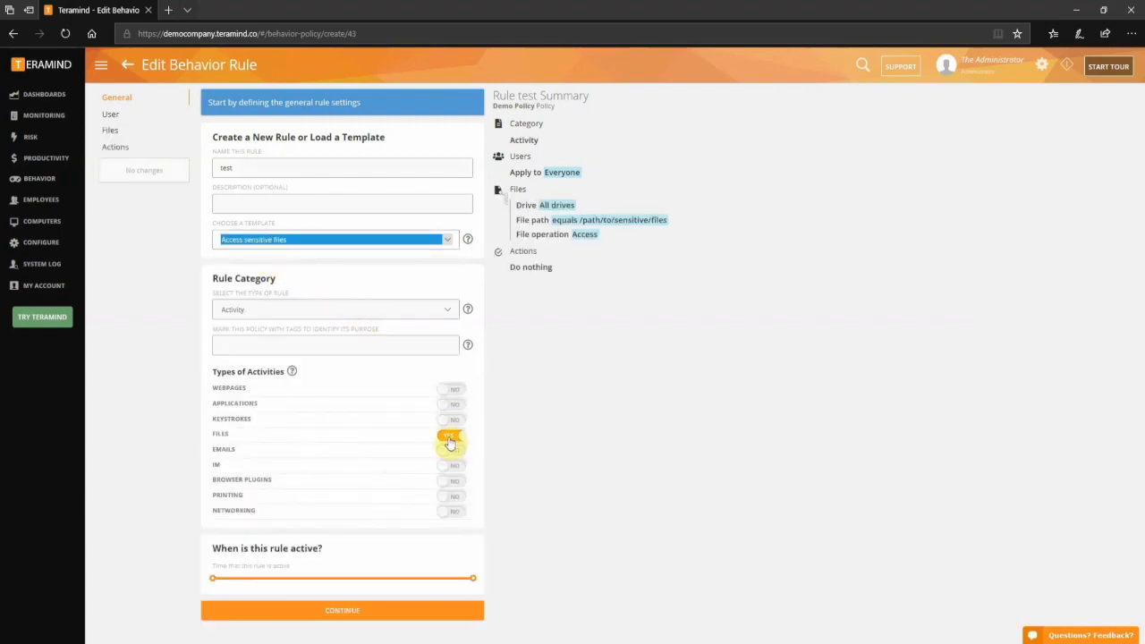
Examine the file operation and drive conditions and the actions that the template supplies.
click(110, 130)
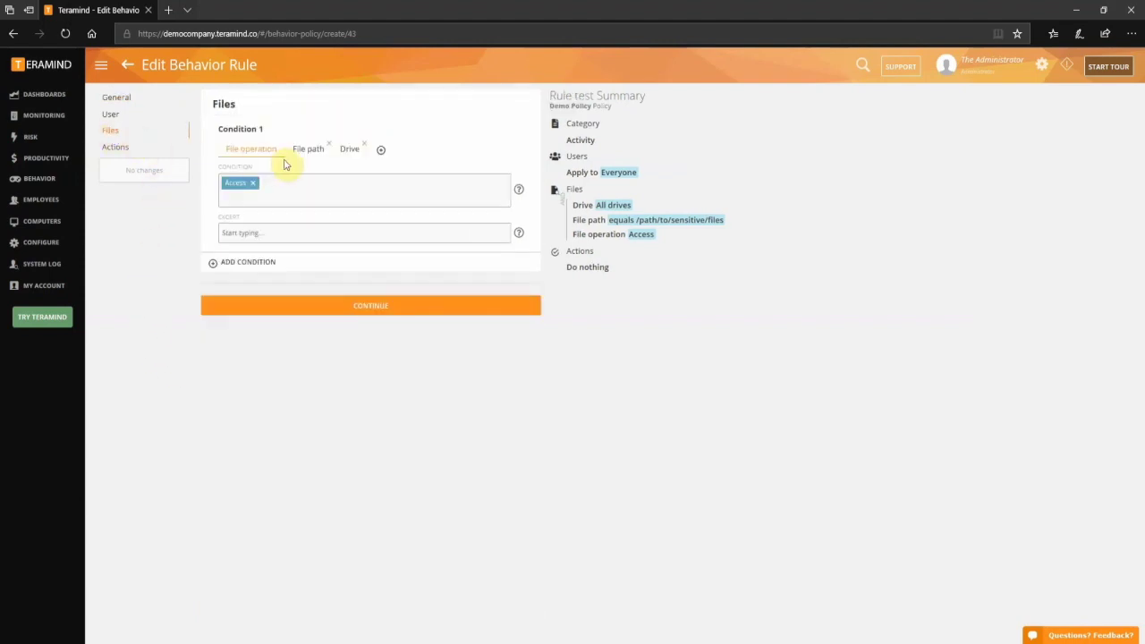
click(349, 152)
click(120, 148)
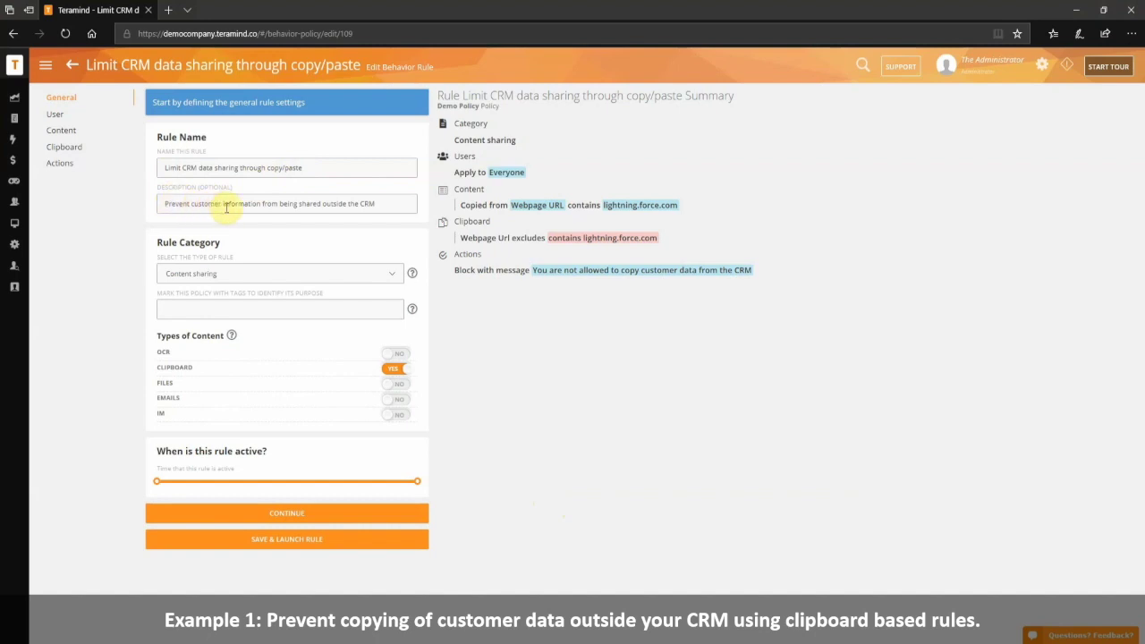
Choose Content sharing as the category of the "Limit CRM data sharing through copy/paste" rule and check its user selection.
click(394, 275)
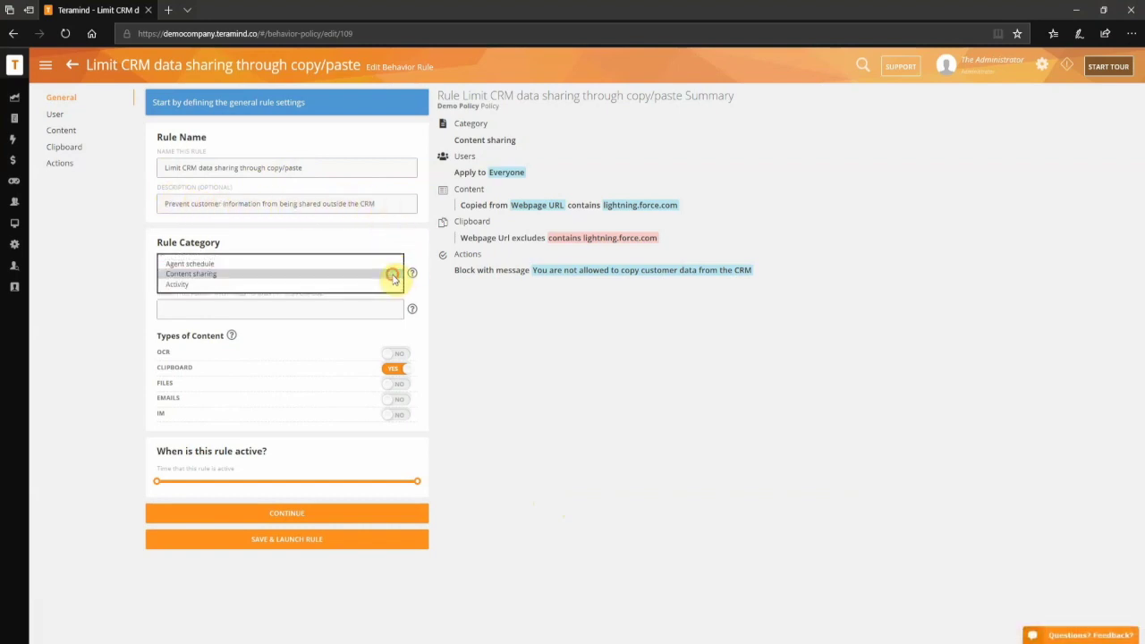
click(392, 275)
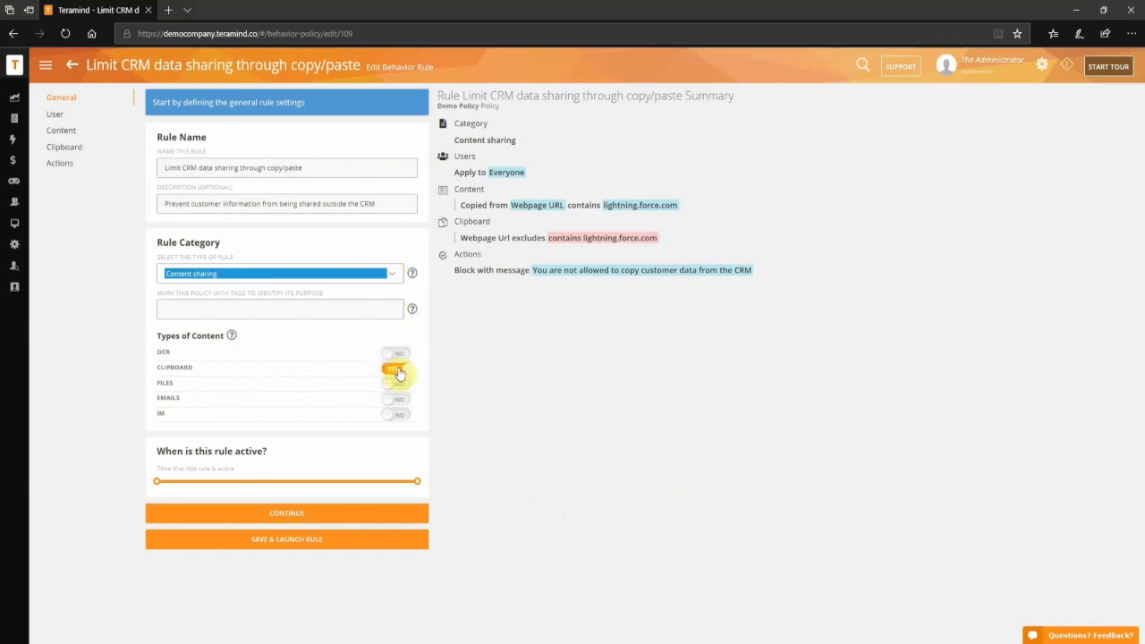
click(55, 113)
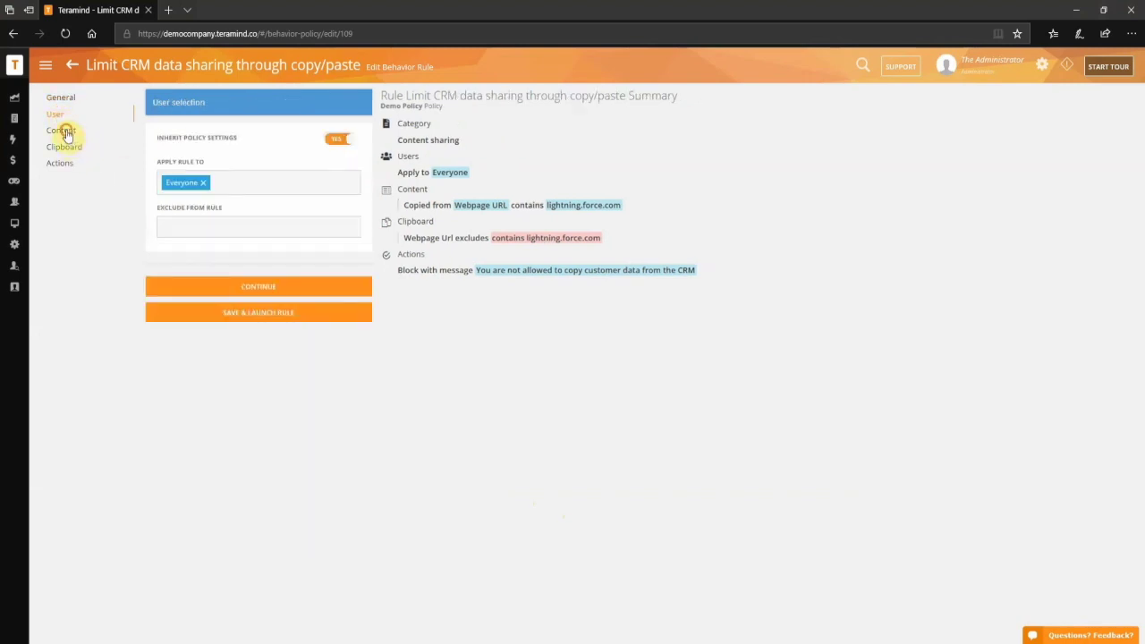
Define the rule's sensitive content as Clipboard Origin from a webpage whose URL contains lightning.force.com.
click(66, 133)
click(336, 169)
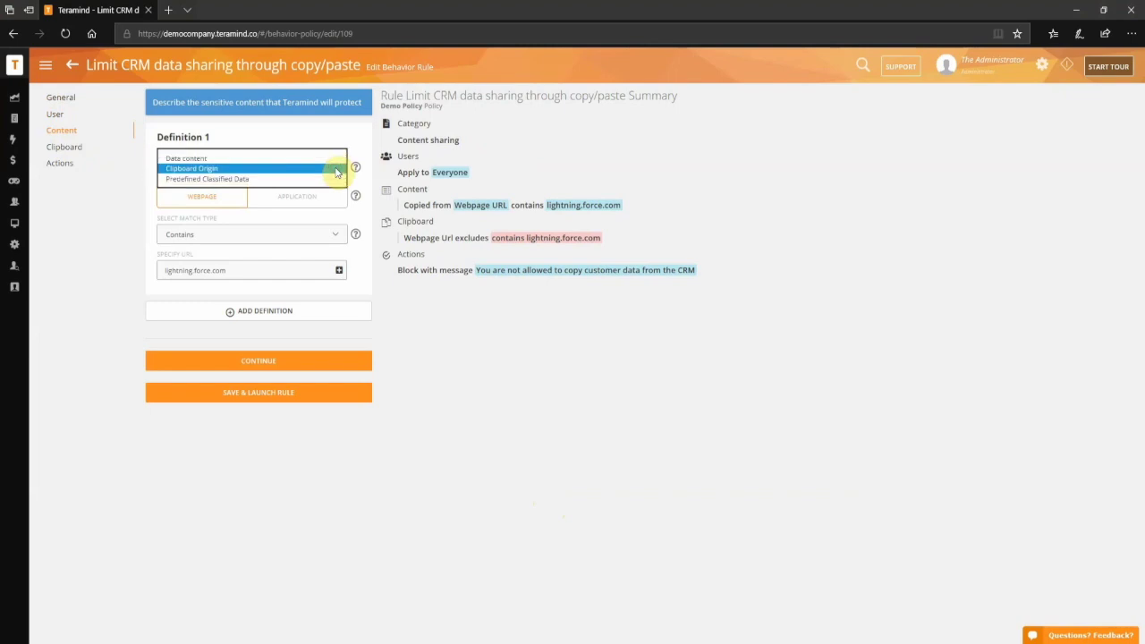
click(338, 170)
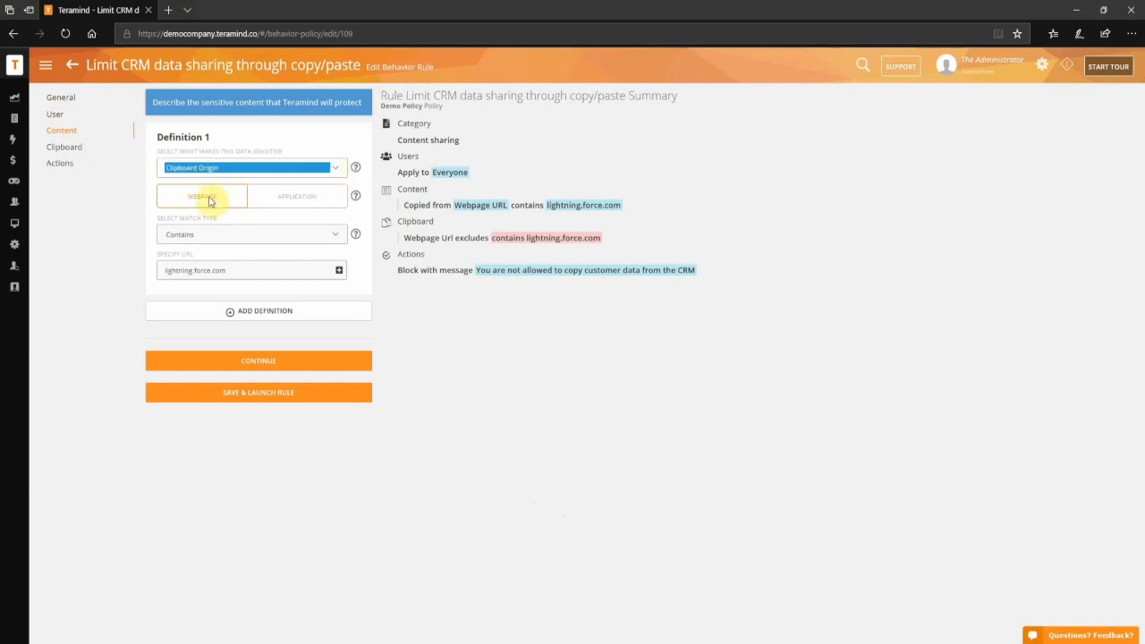
click(268, 276)
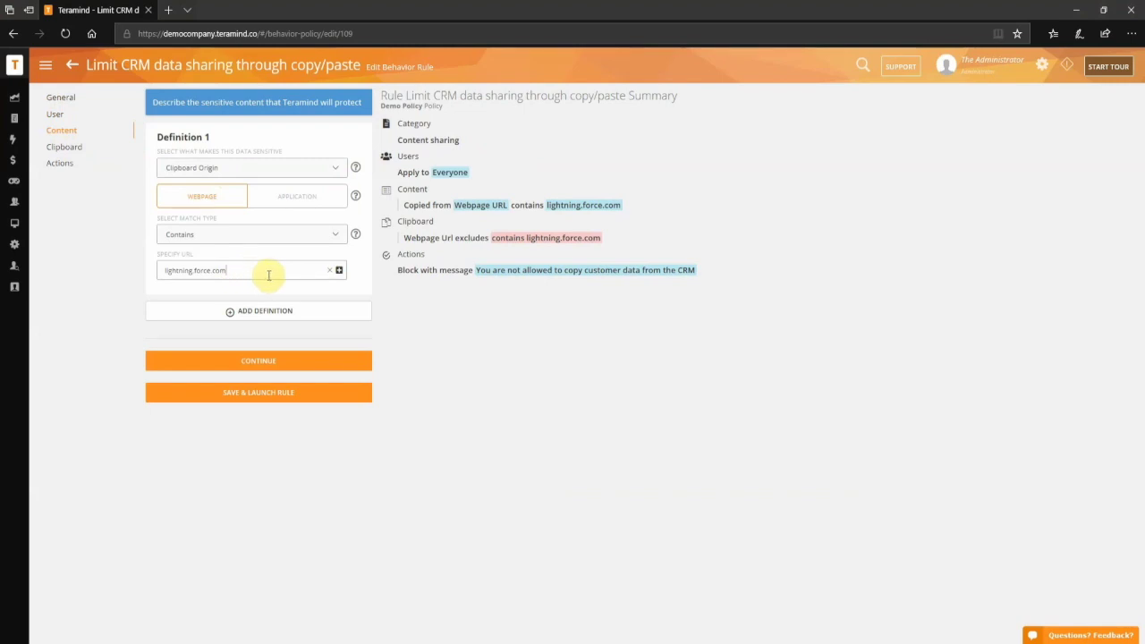
Review the rule's clipboard exception and block action, and save and launch the rule.
click(66, 149)
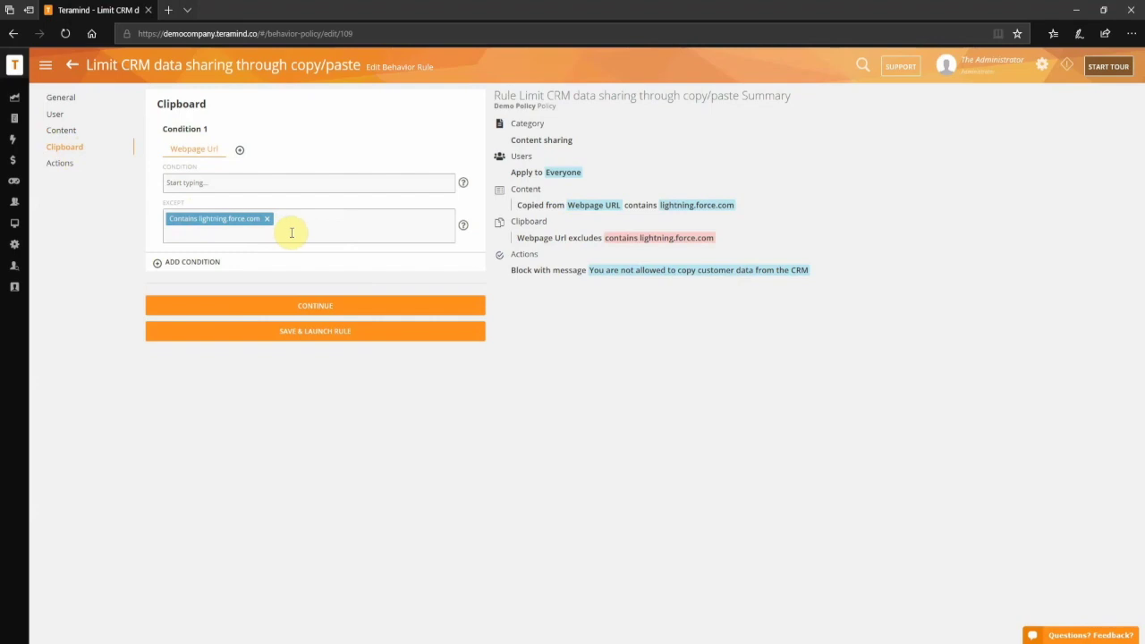
click(60, 165)
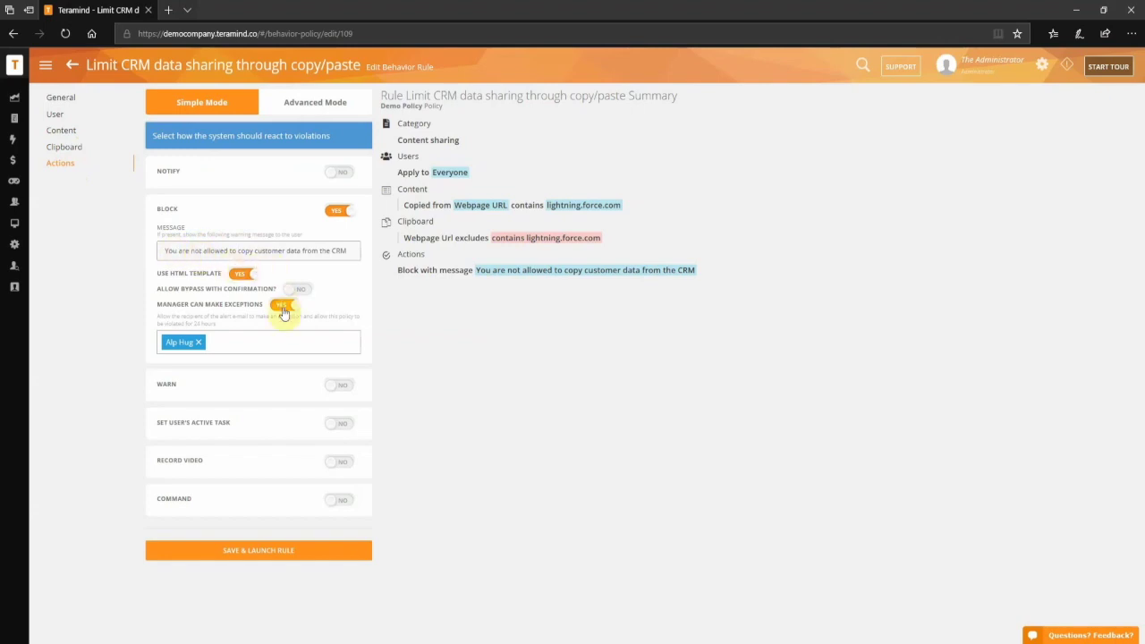
click(259, 551)
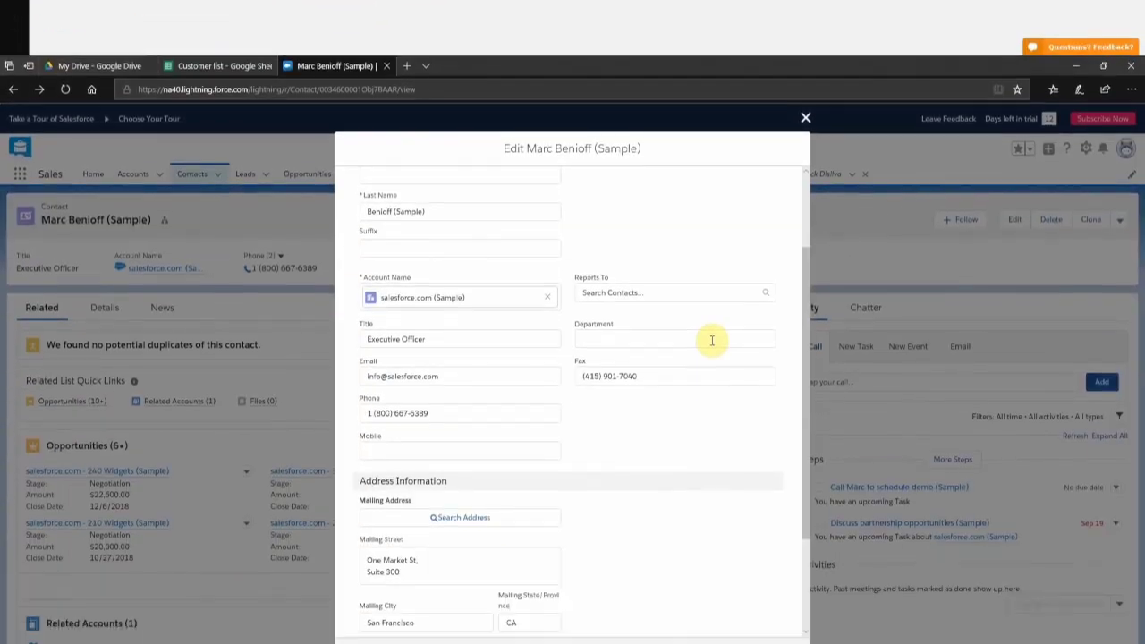
Switch to Salesforce and try to copy the sample contact's phone number into the Customer list spreadsheet in Google Sheets.
scroll(512, 378, down, 1)
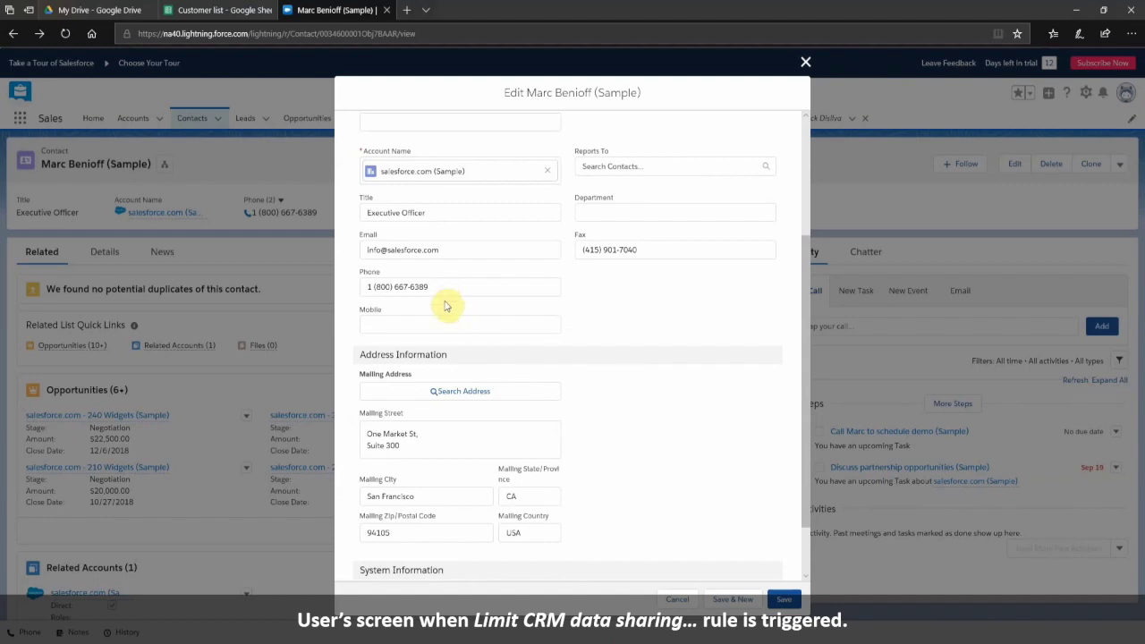
click(360, 287)
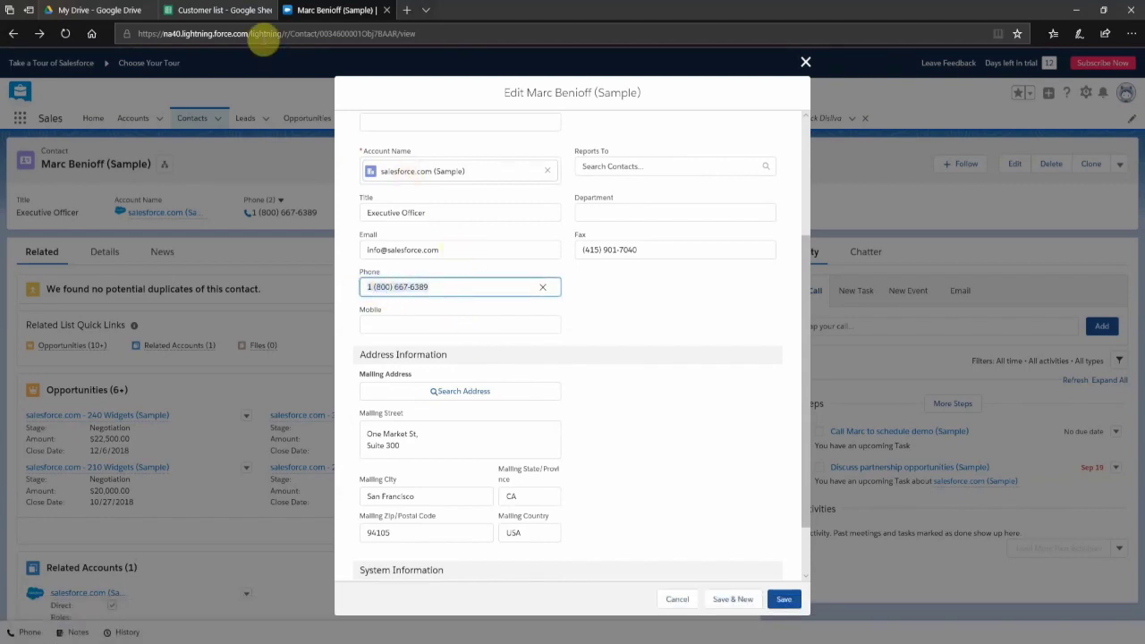
click(225, 11)
right_click(72, 154)
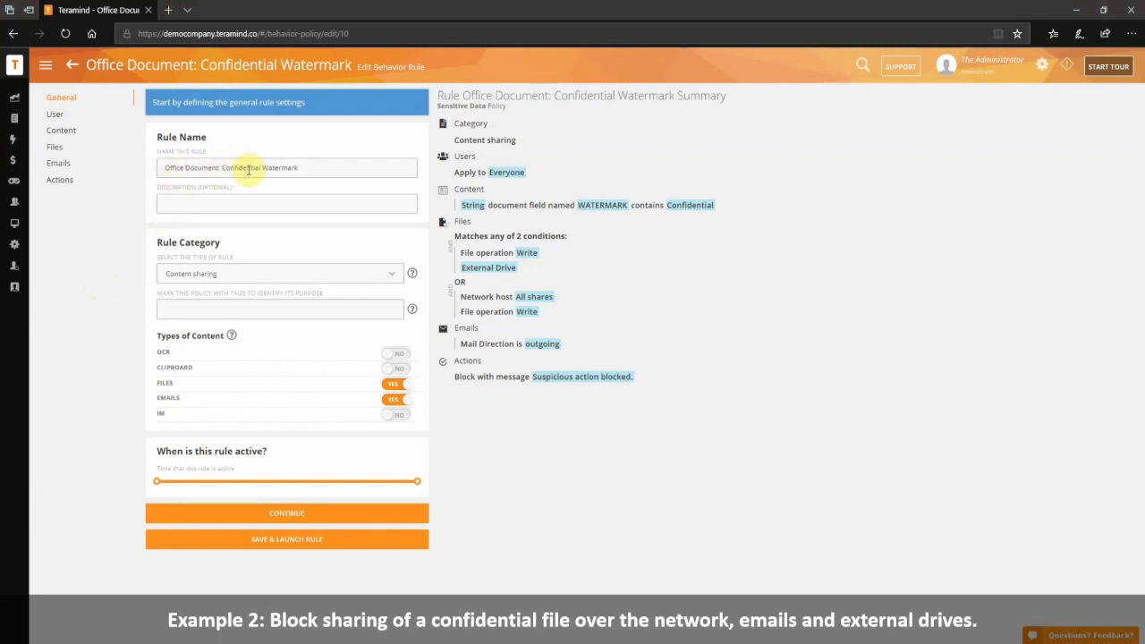
Set the "Office Document: Confidential Watermark" rule's category to Content sharing and its content to File Properties, with String field WATERMARK containing Confidential.
click(391, 277)
click(392, 275)
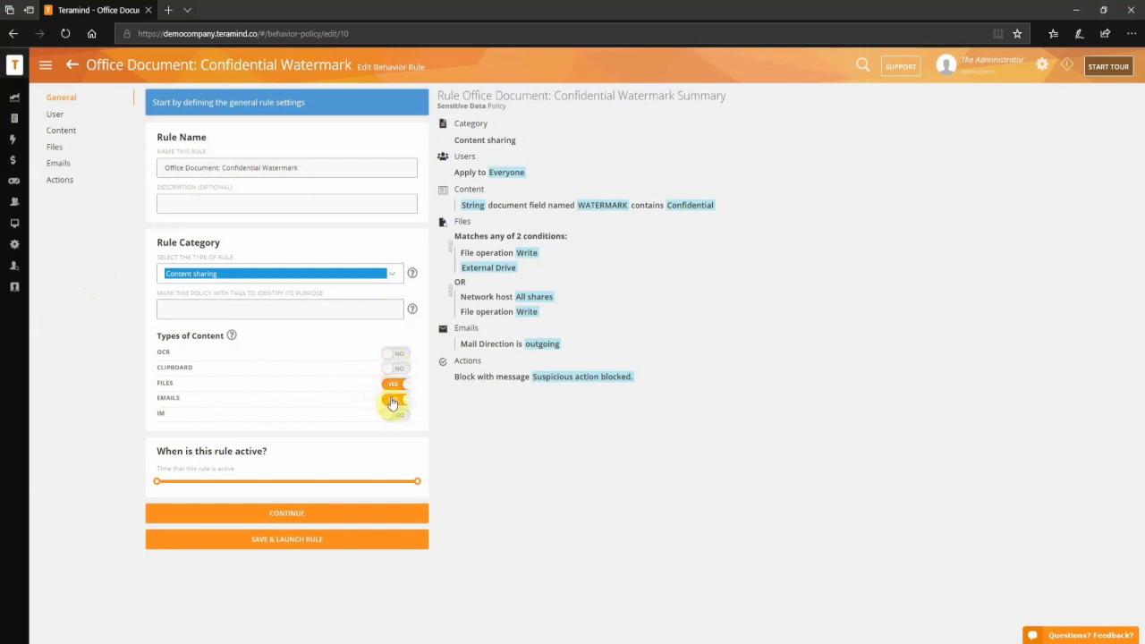
click(64, 130)
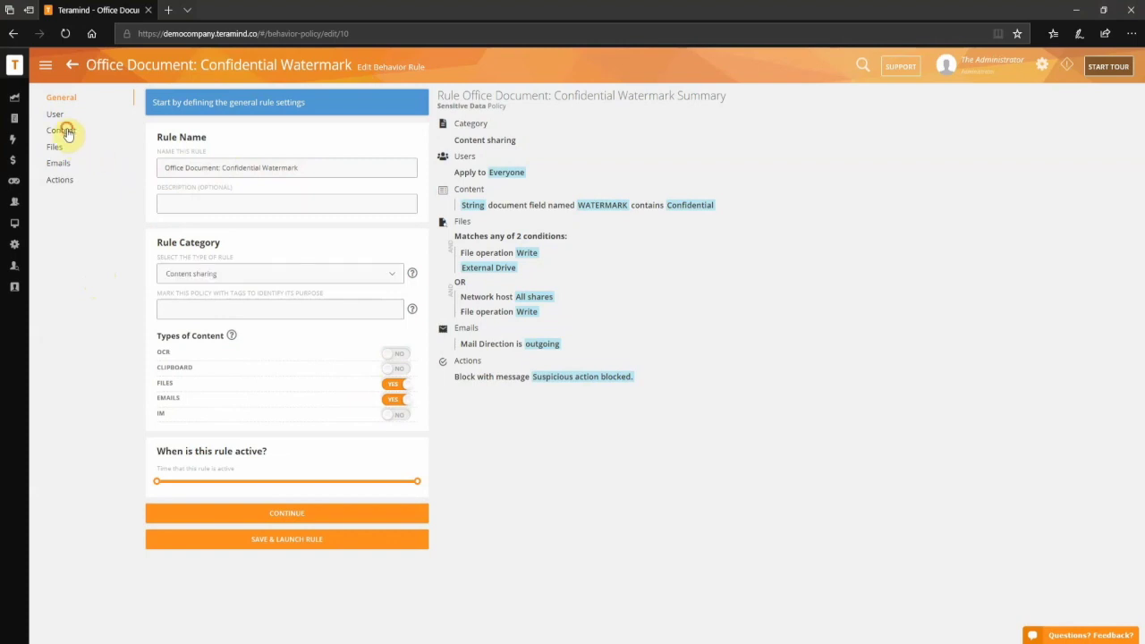
click(250, 167)
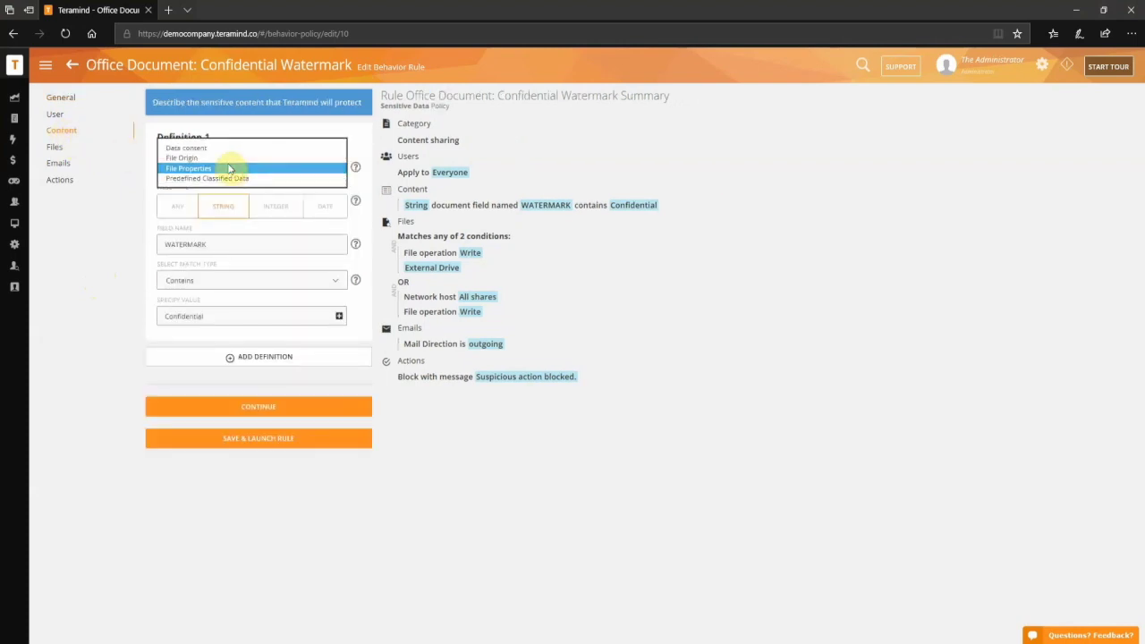
click(222, 167)
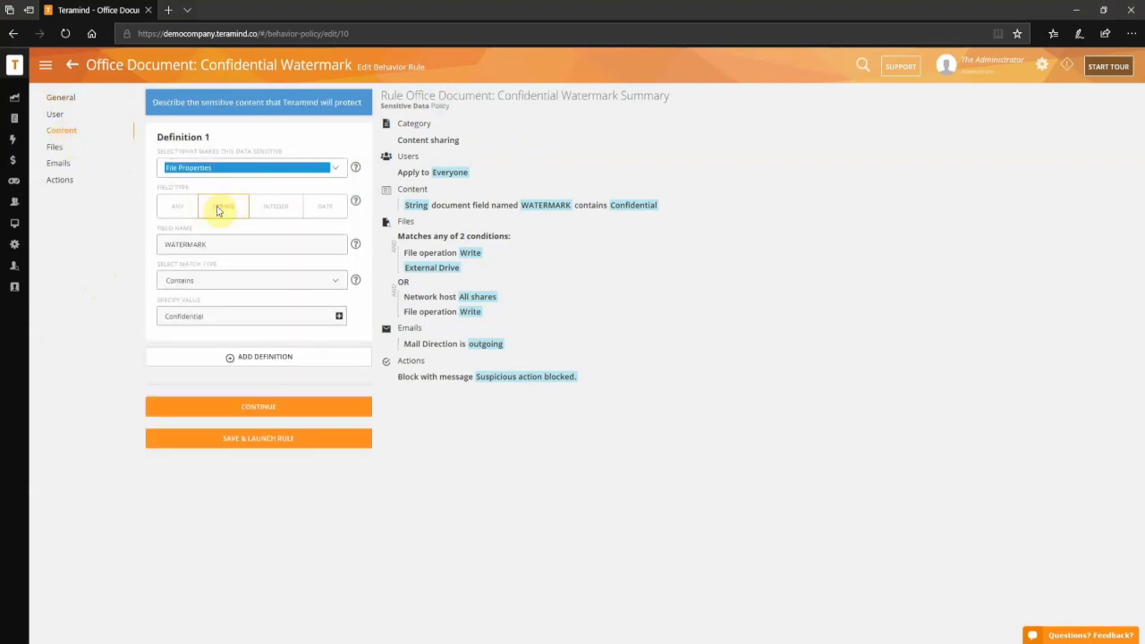
click(224, 212)
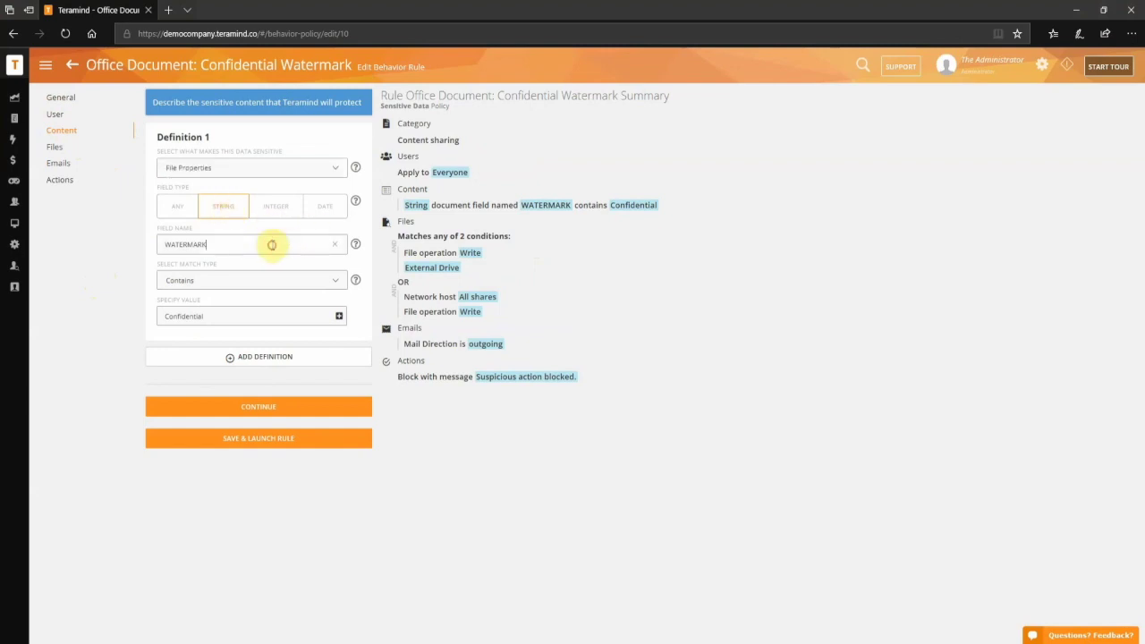
click(188, 244)
click(338, 283)
click(256, 320)
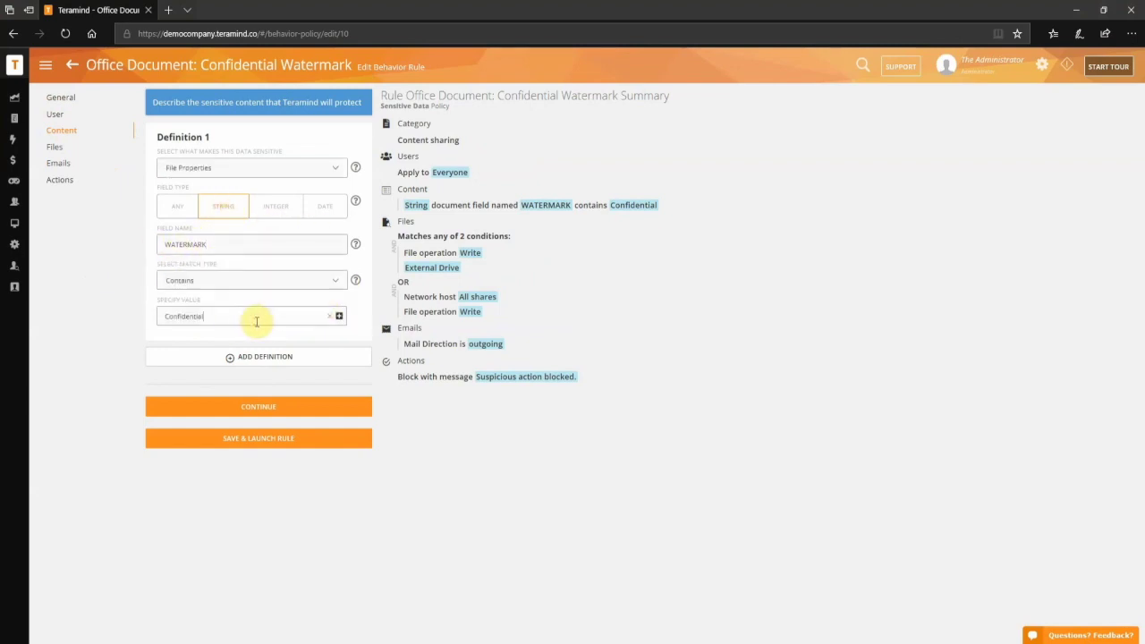
Review the rule's file and email conditions, and choose High as the risk level of its block action.
click(57, 149)
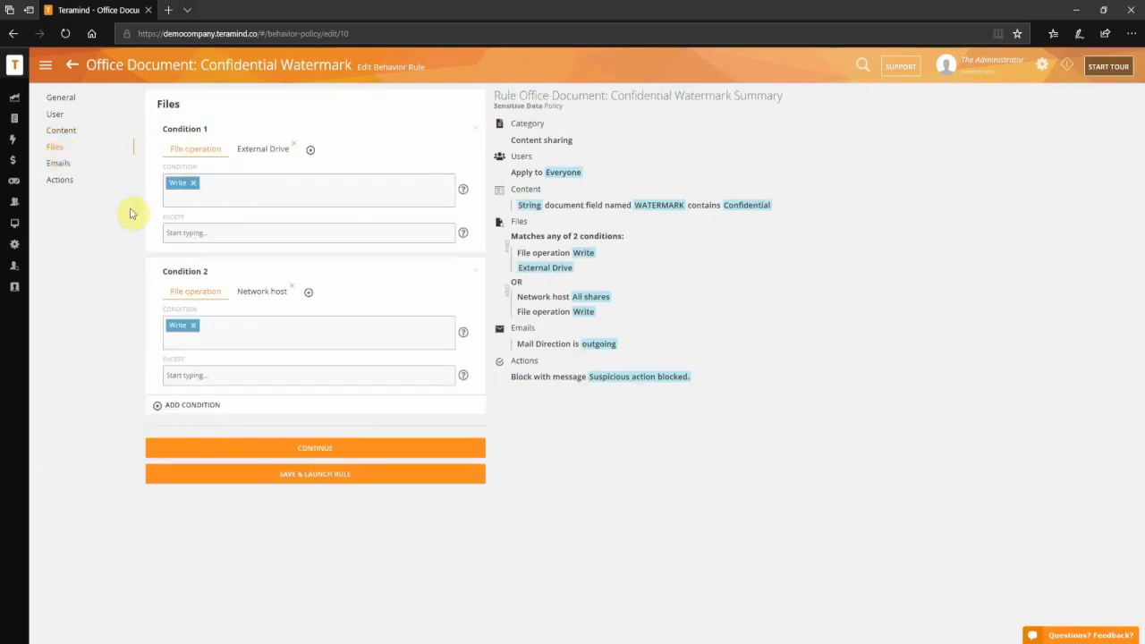
click(61, 165)
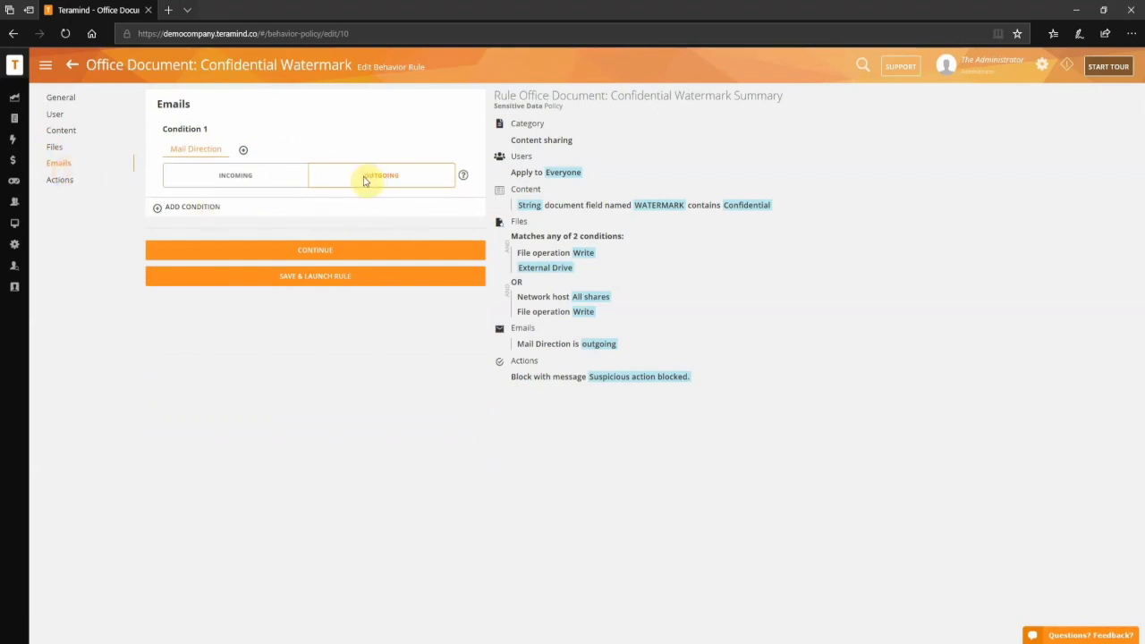
click(60, 180)
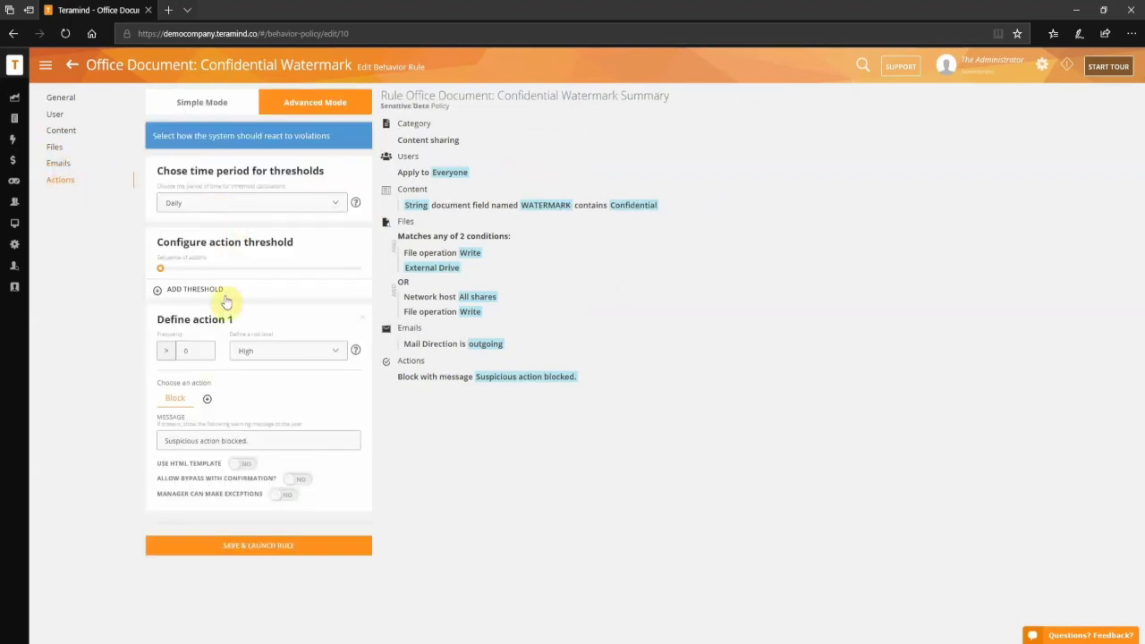
click(319, 357)
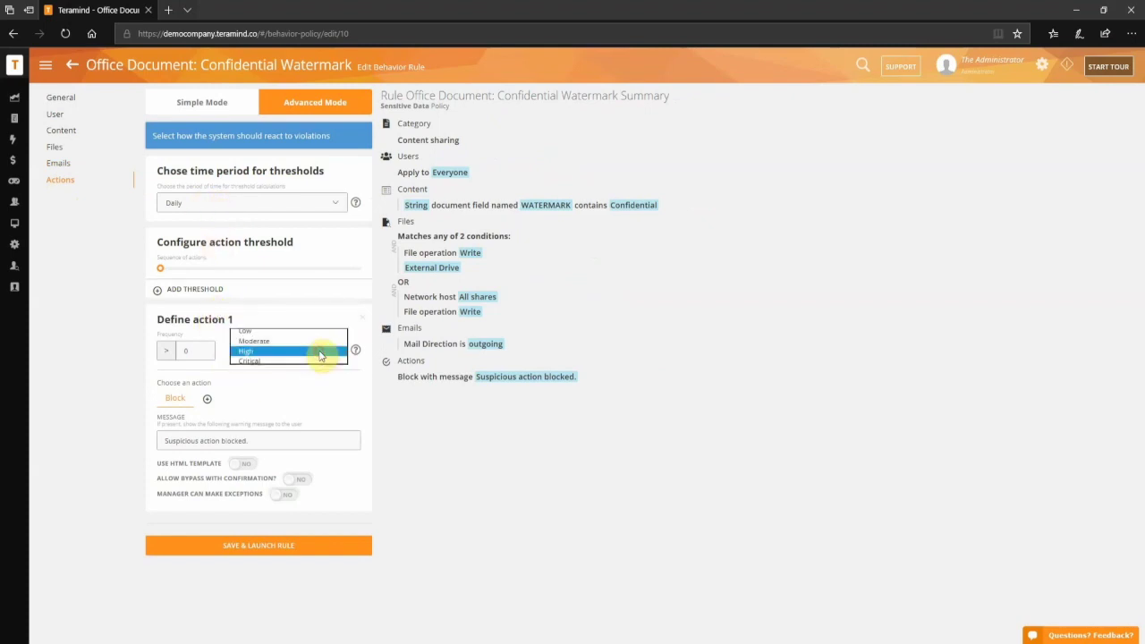
click(319, 353)
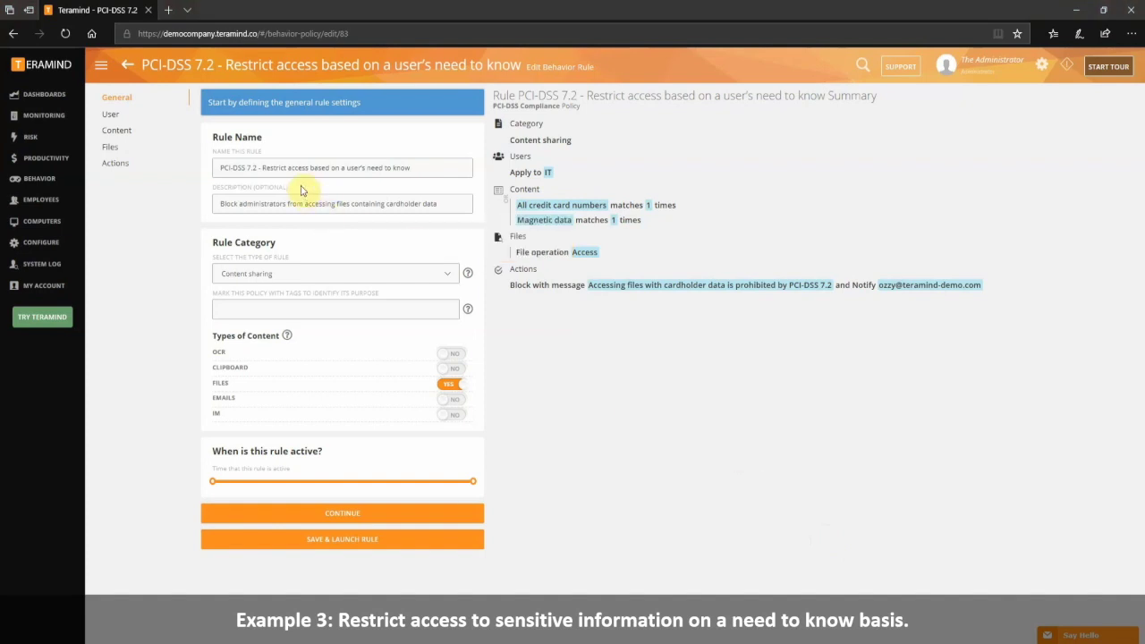
Choose Content sharing as the category of the "PCI-DSS 7.2 - Restrict access based on a user's need to know" rule and open its user selection.
click(449, 280)
click(445, 274)
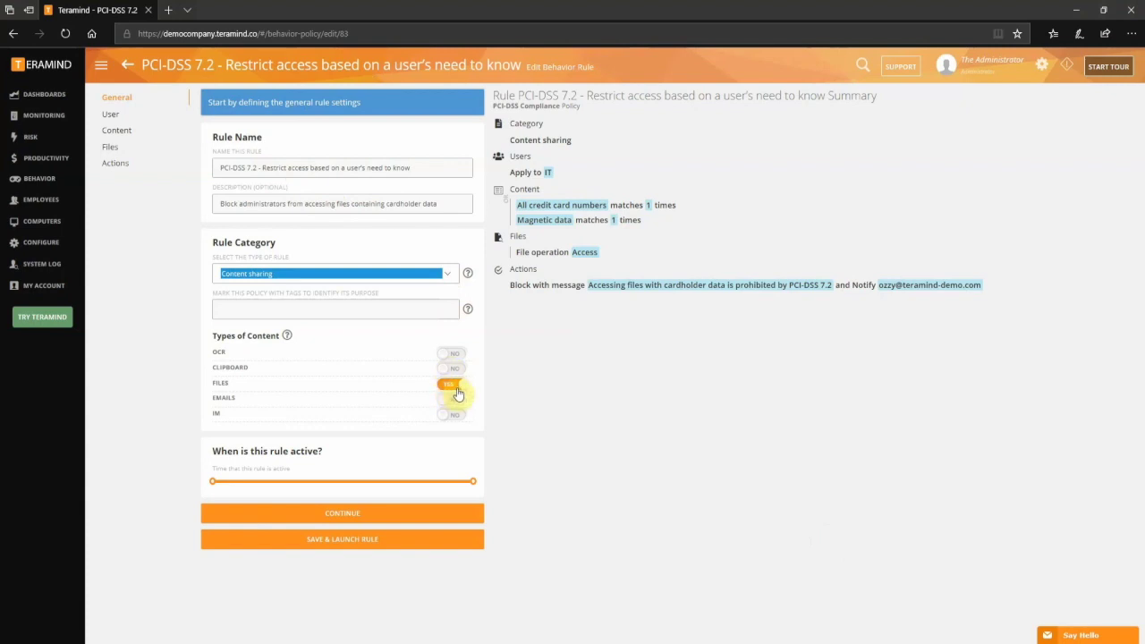
click(109, 114)
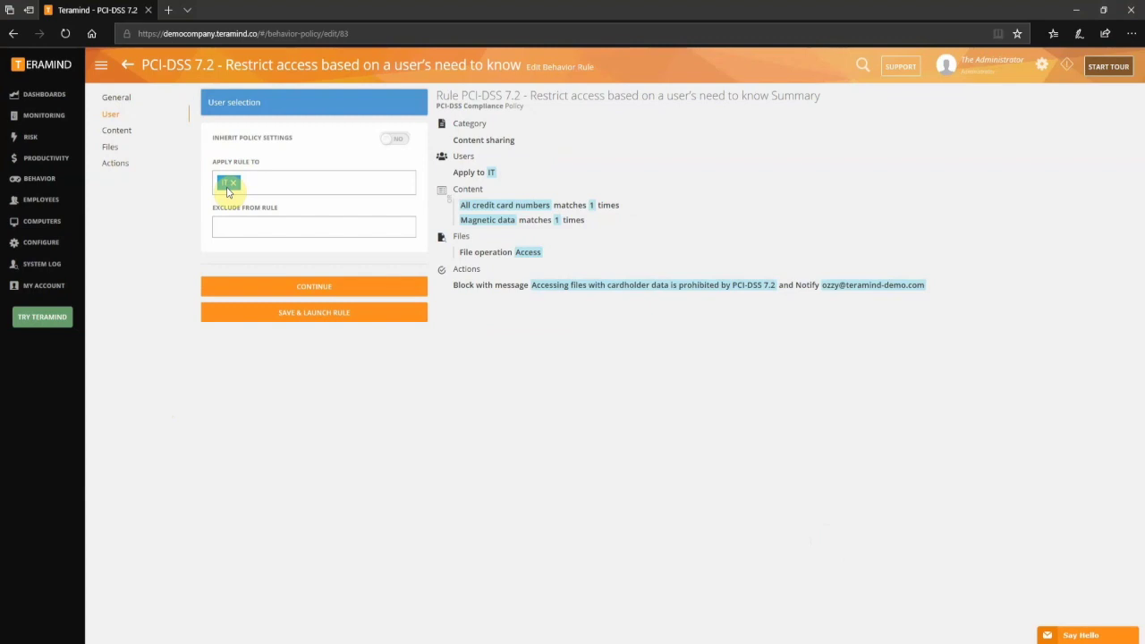
Choose All credit card numbers as the sensitive data for the rule's first content definition and Magnetic data for the second.
click(117, 130)
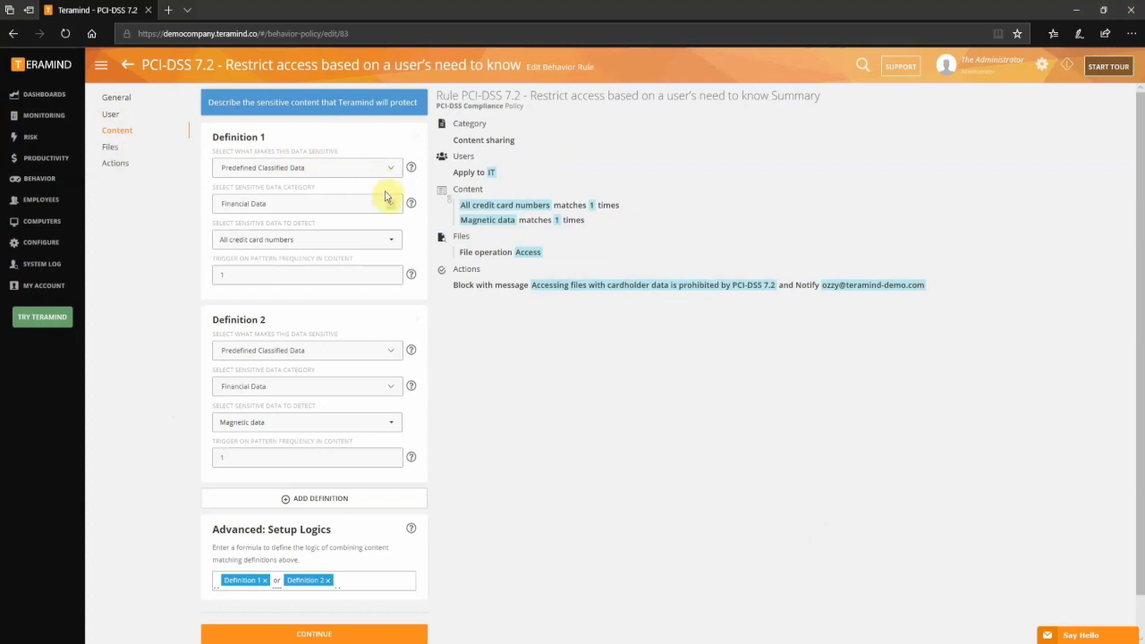
click(385, 239)
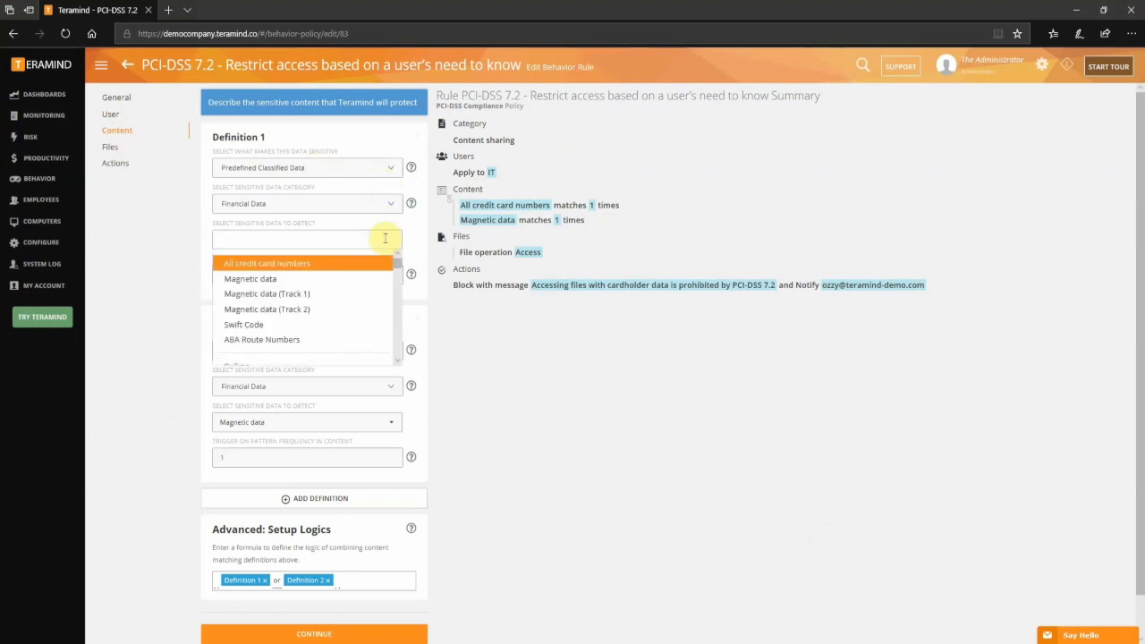
key(Return)
scroll(524, 389, down, 1)
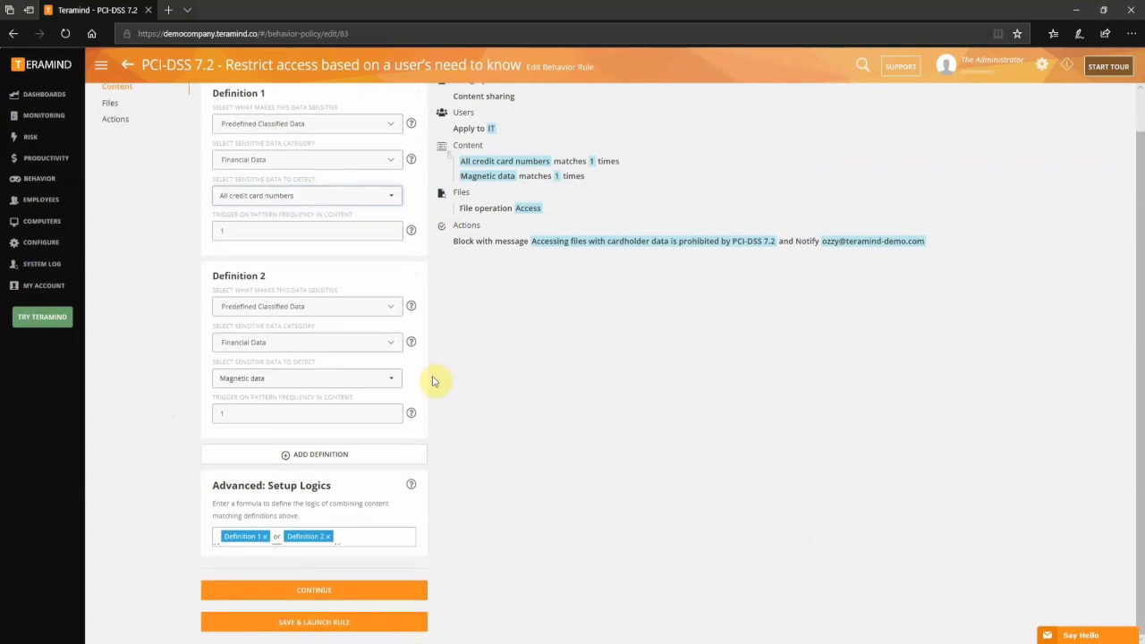
click(394, 380)
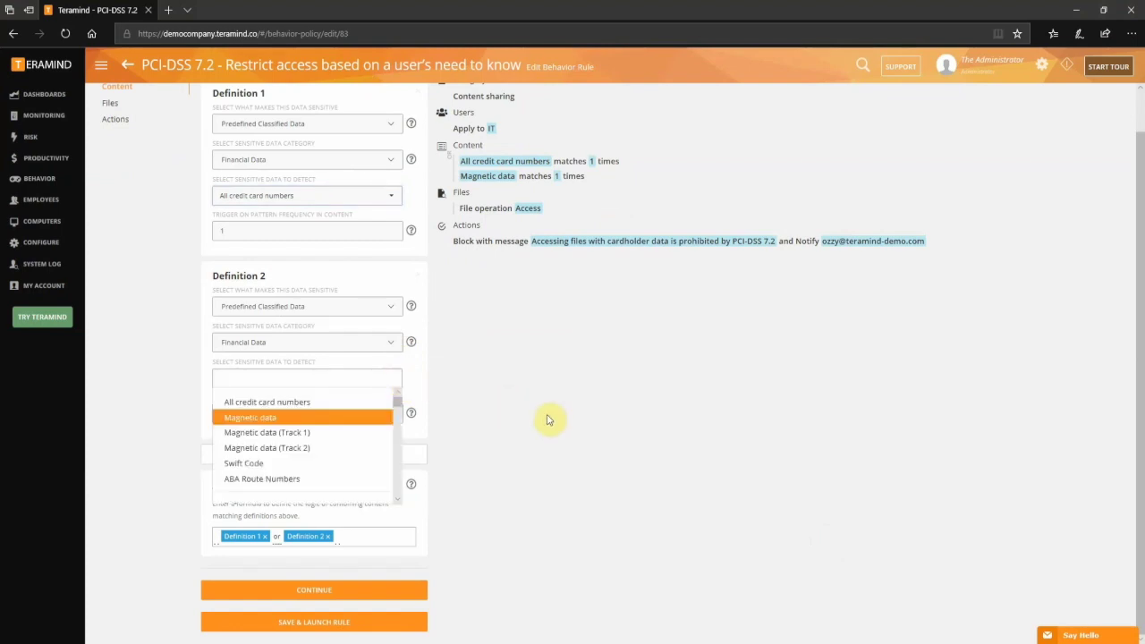
key(Return)
Review the rule's file operation condition and the Block action in its action settings.
click(113, 104)
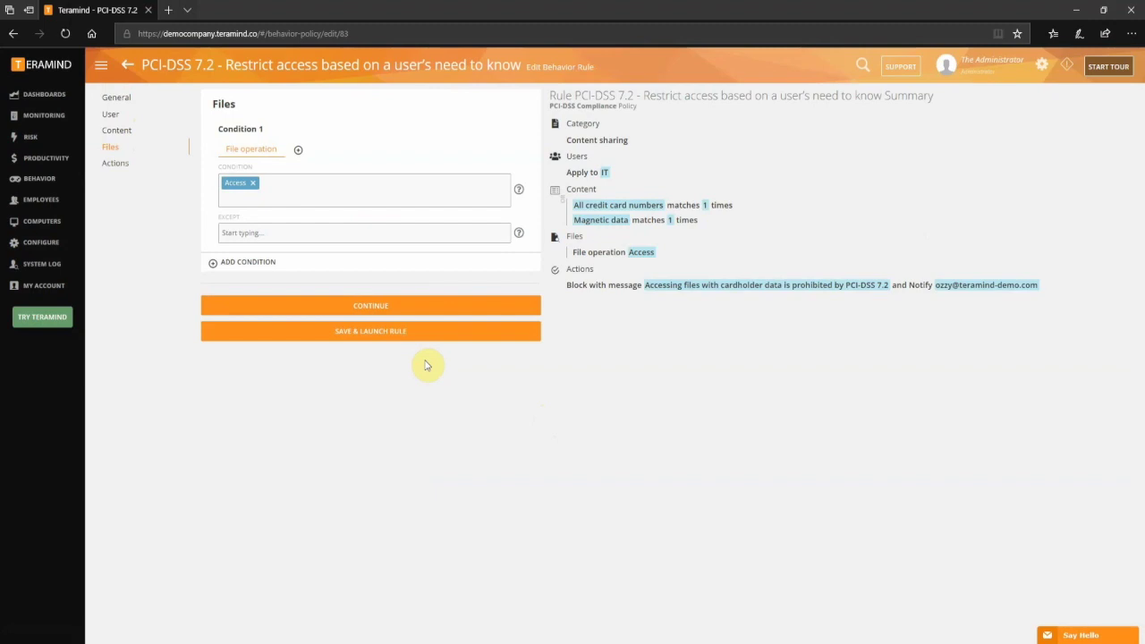
click(115, 164)
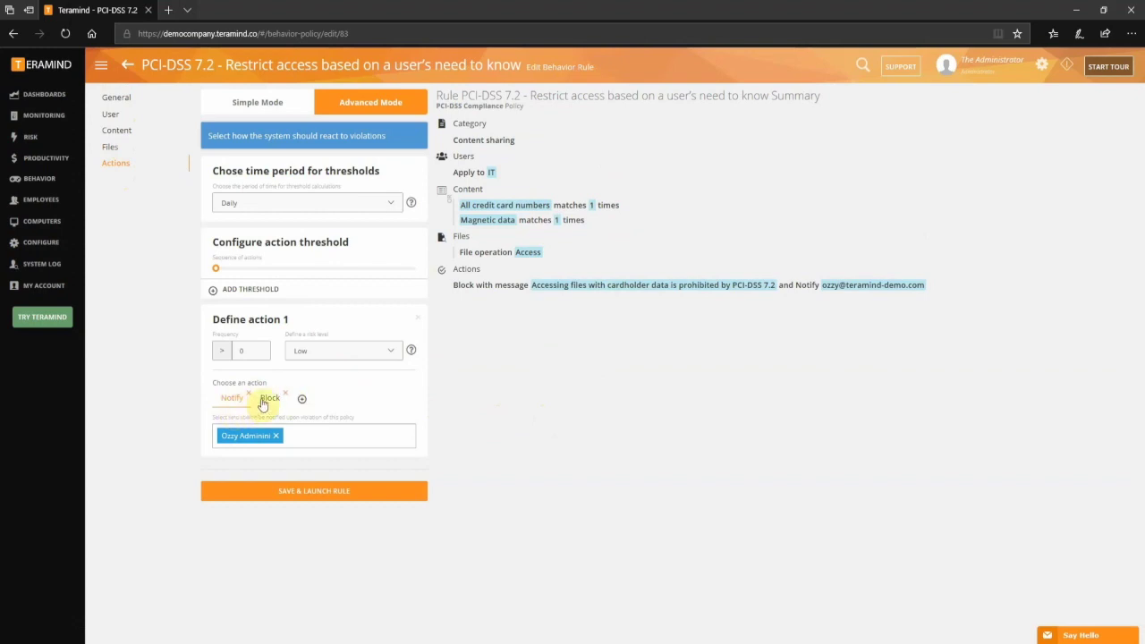
click(267, 400)
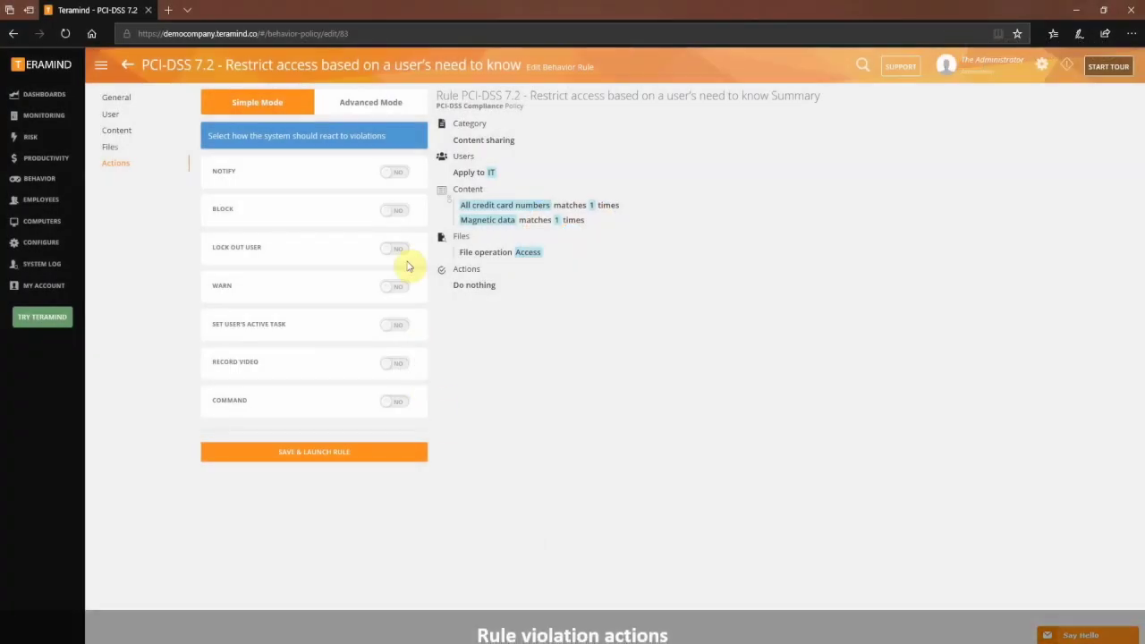
Toggle the Notify, Block and Lock Out User actions on and back off in the rule's simple mode.
click(392, 174)
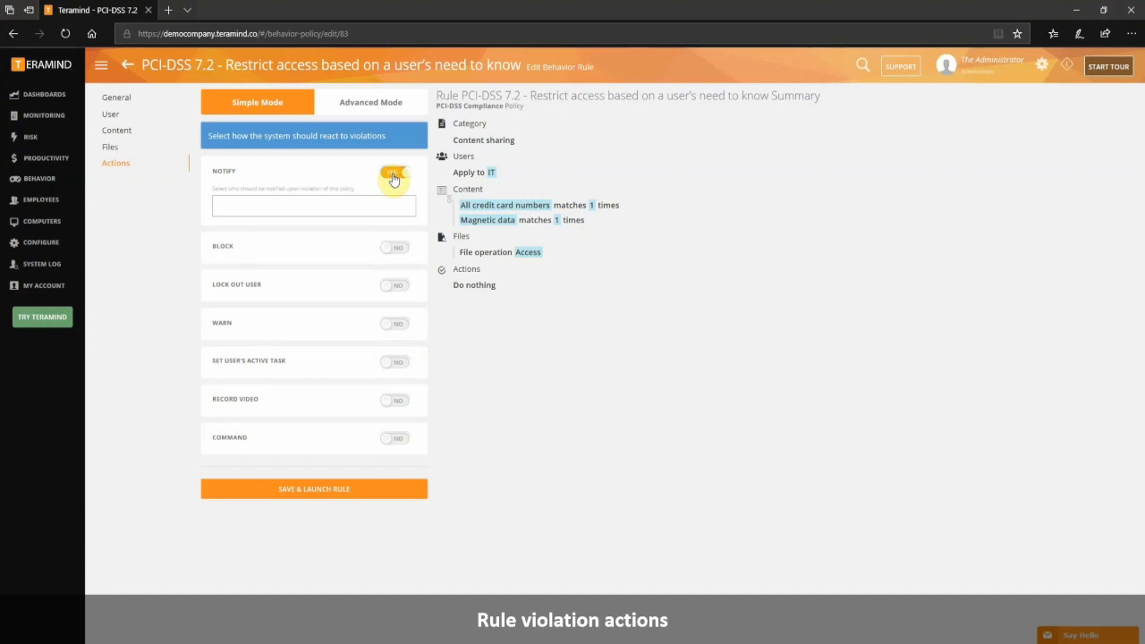
click(394, 178)
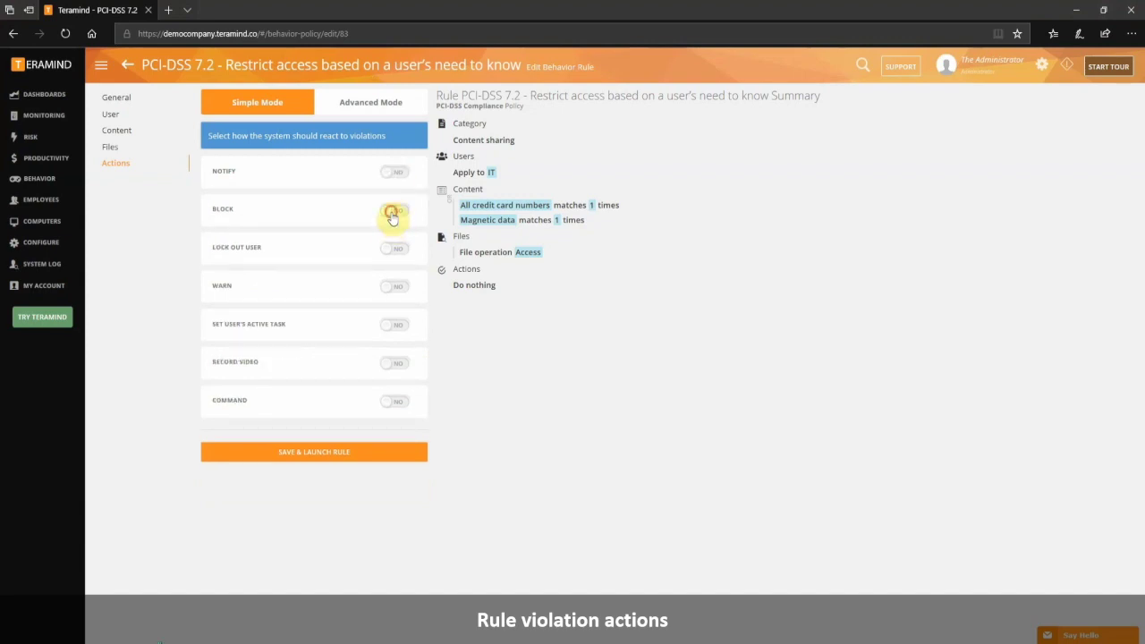
click(392, 215)
click(392, 213)
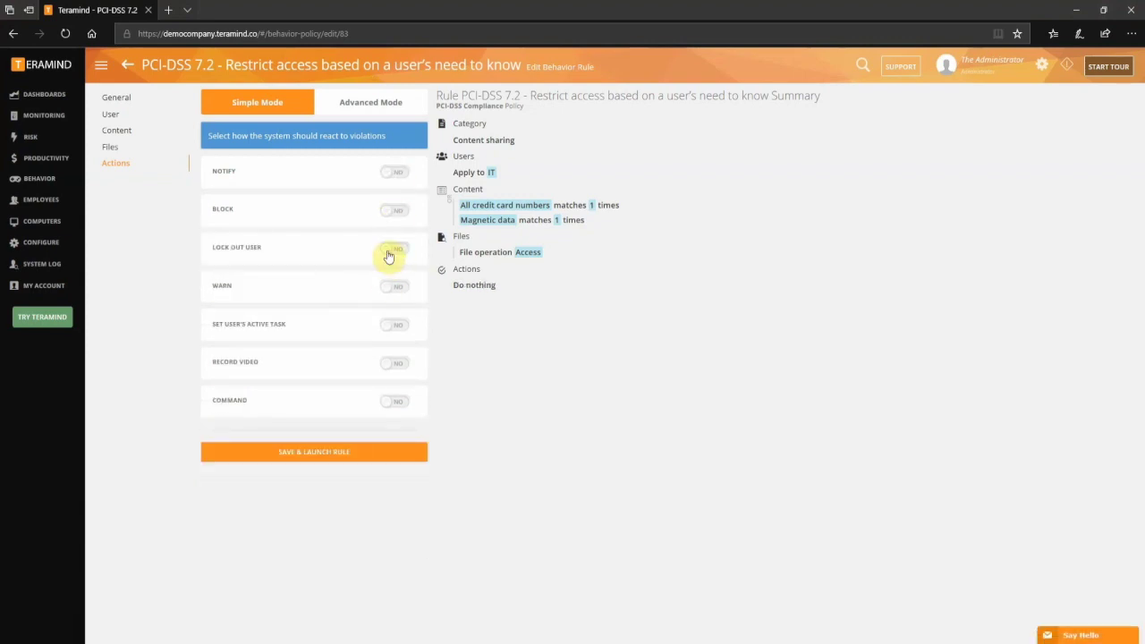
click(390, 253)
click(393, 250)
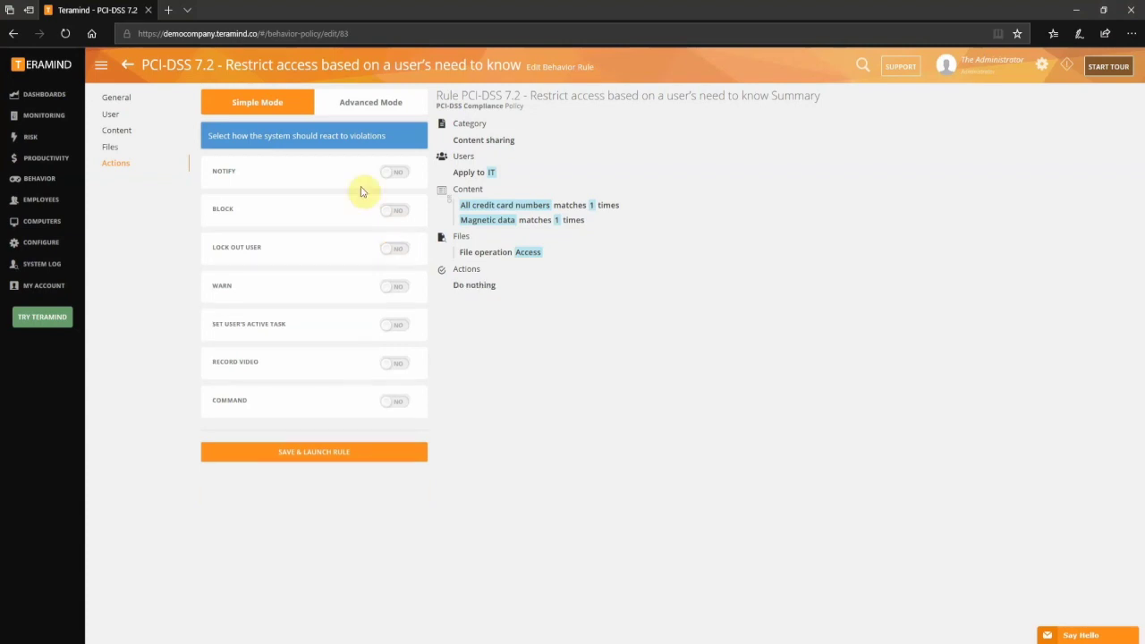
Switch the rule's actions to advanced mode and examine the threshold time period and the first action's frequency.
click(383, 103)
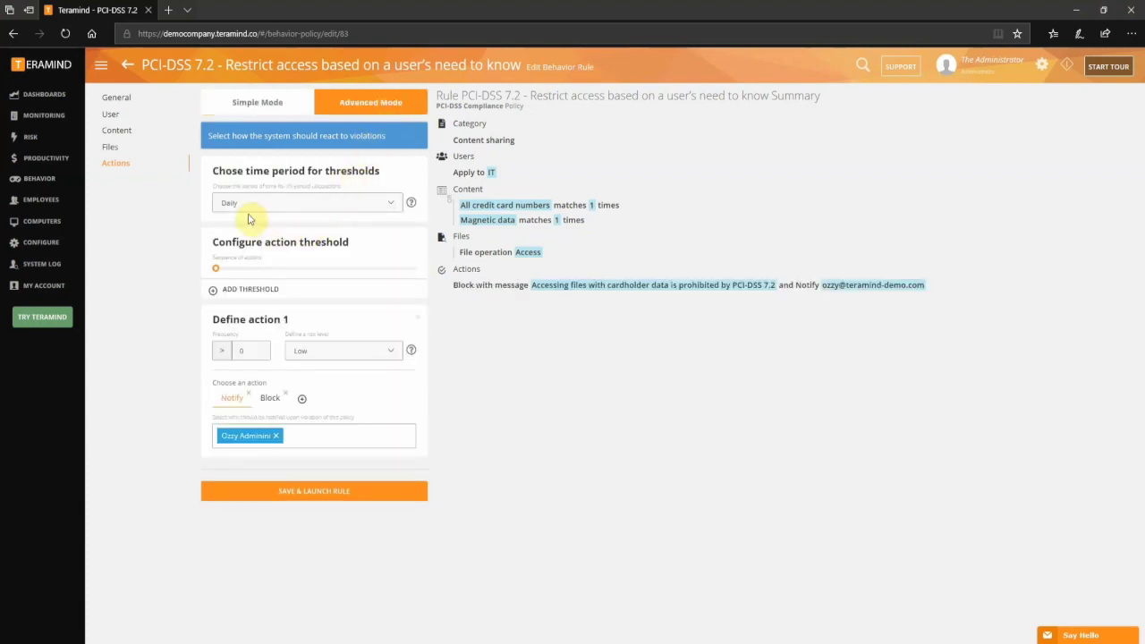
click(310, 204)
click(312, 204)
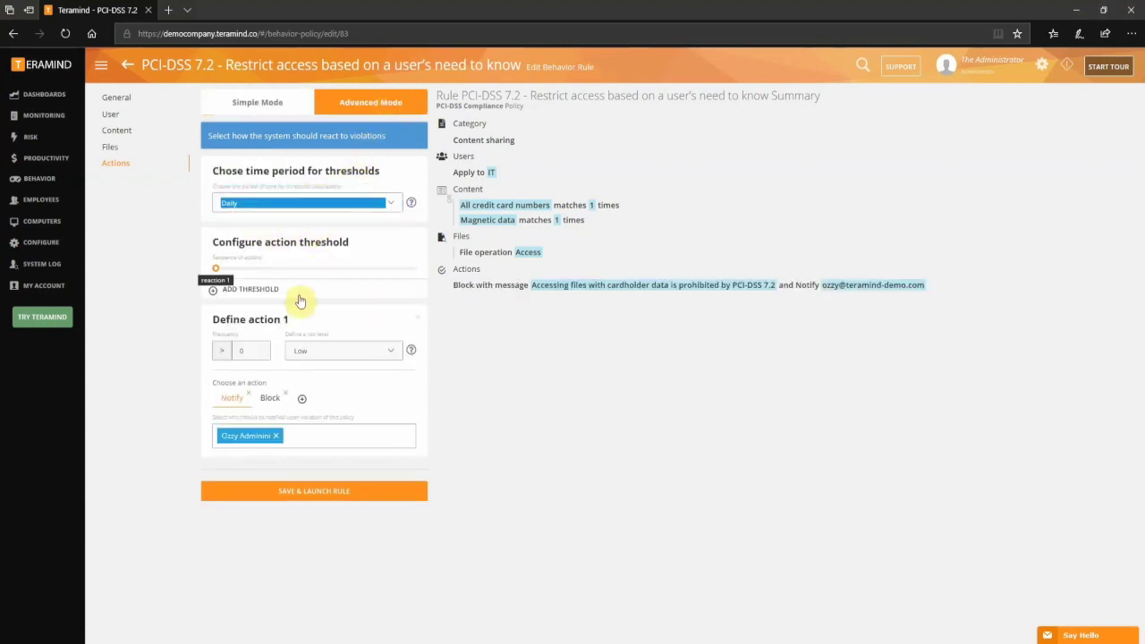
click(246, 351)
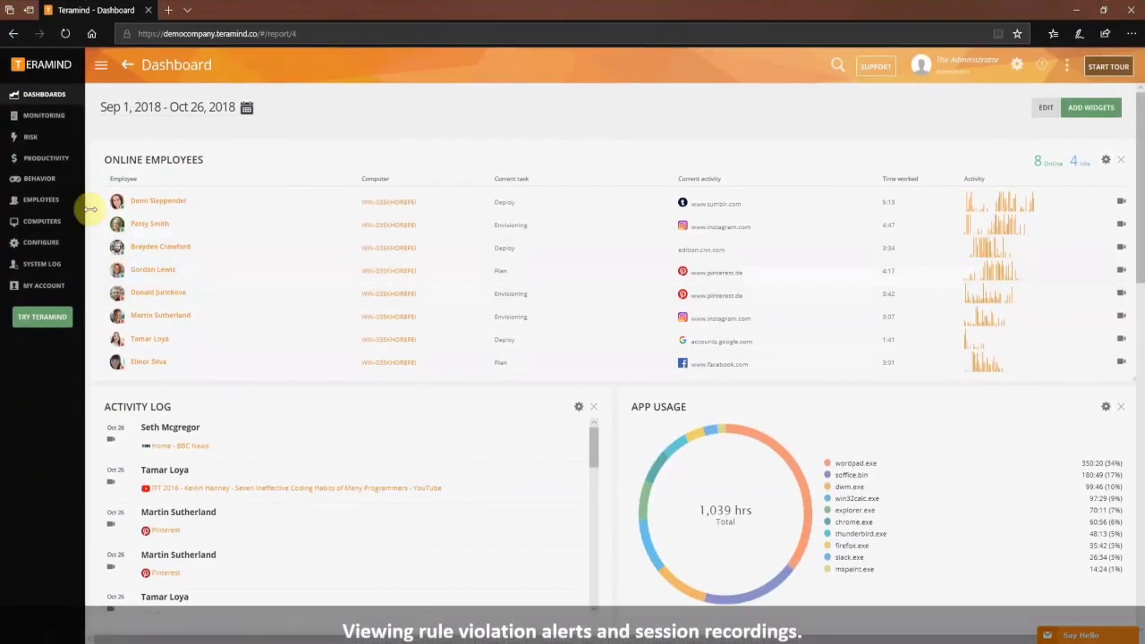
Open the behavior alerts report and play the session recording of the most recent alert.
mouse_move(57, 179)
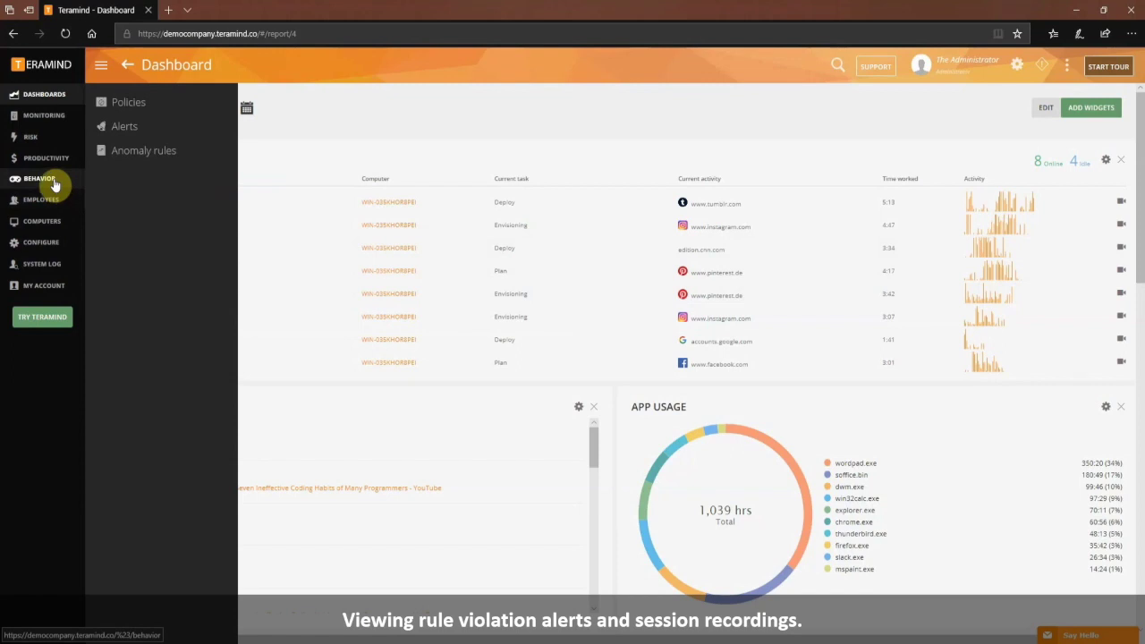
click(125, 131)
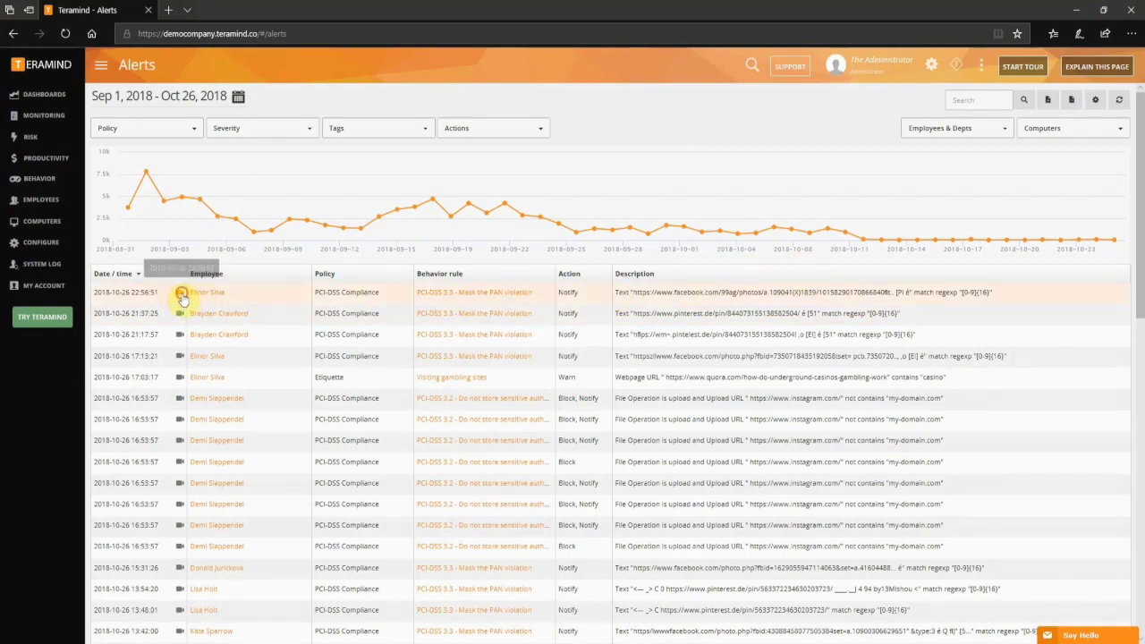
click(182, 295)
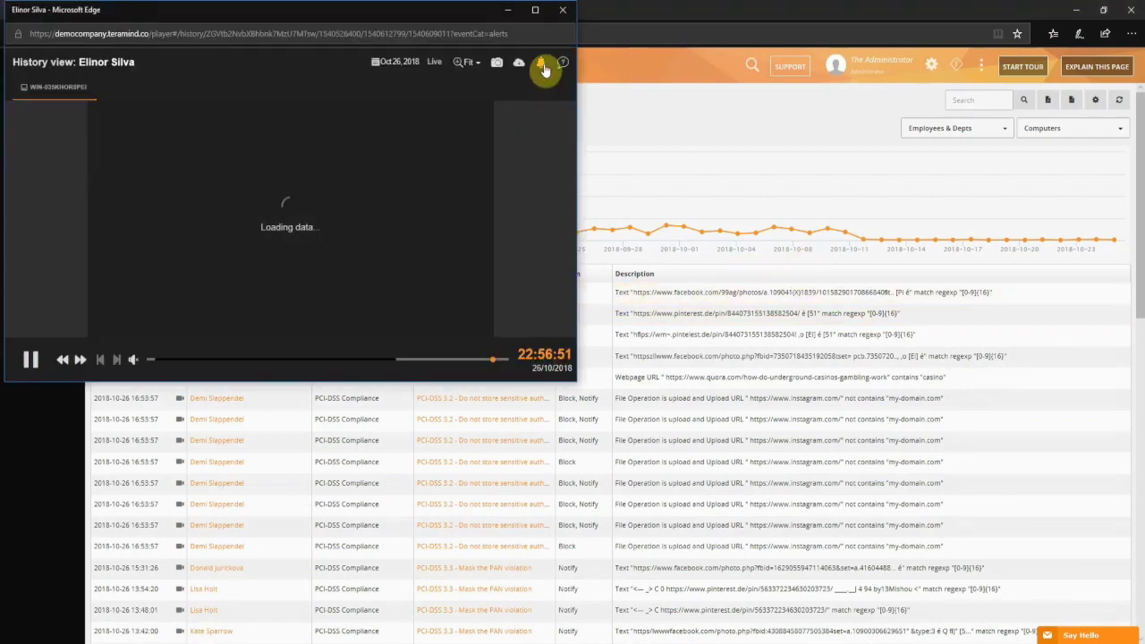
Jump to the Visiting gambling sites violation in the recording's notifications and open the video export settings.
click(542, 67)
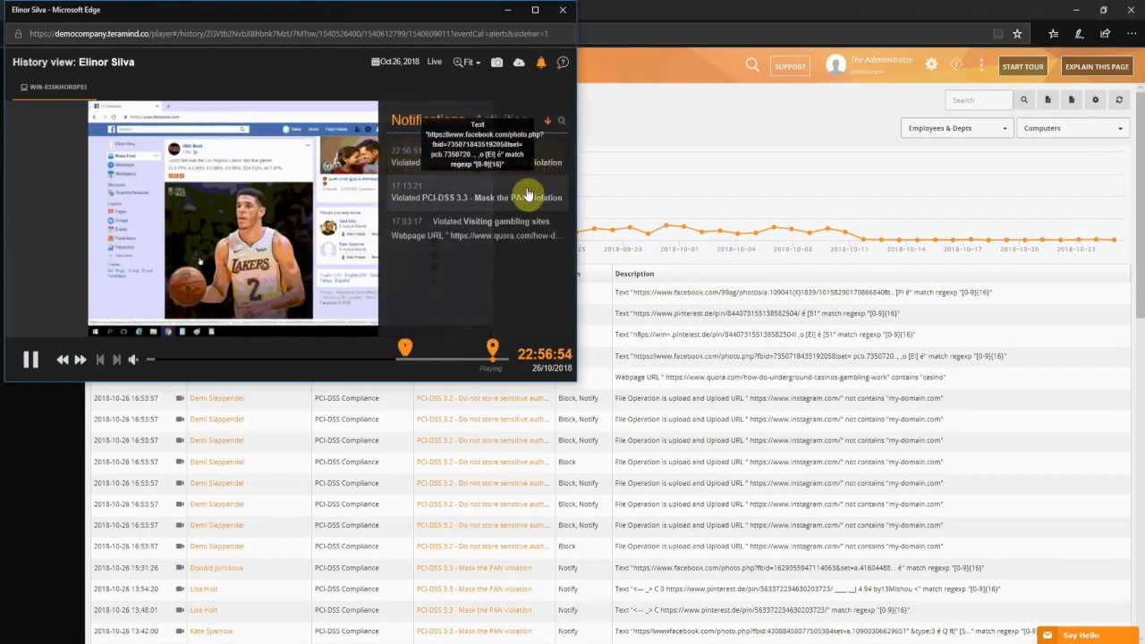
click(524, 235)
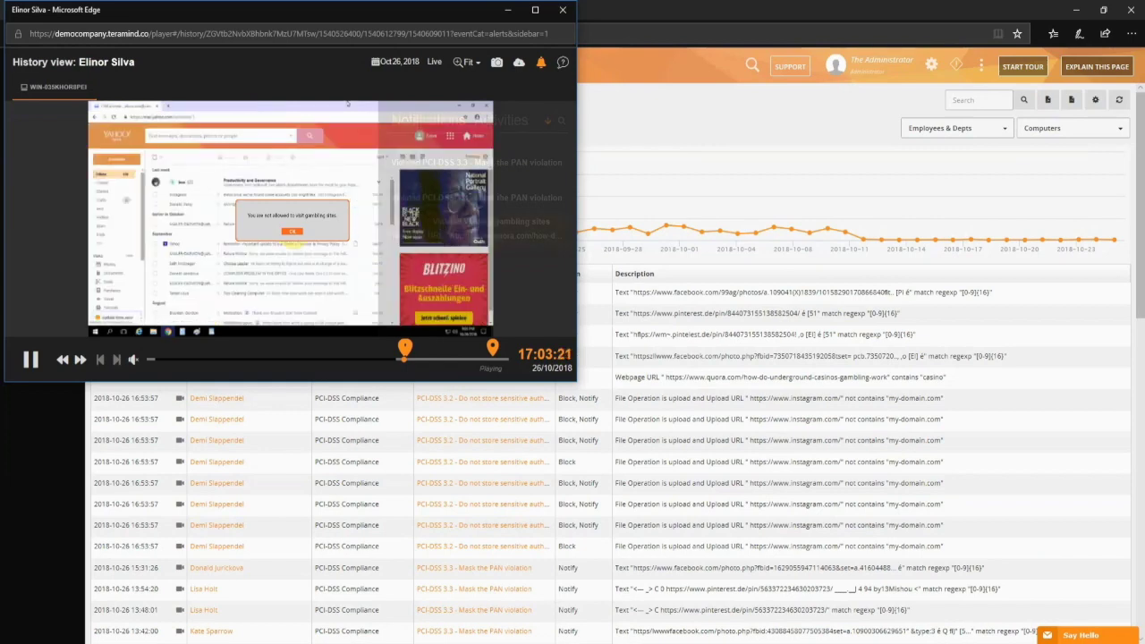
mouse_move(536, 109)
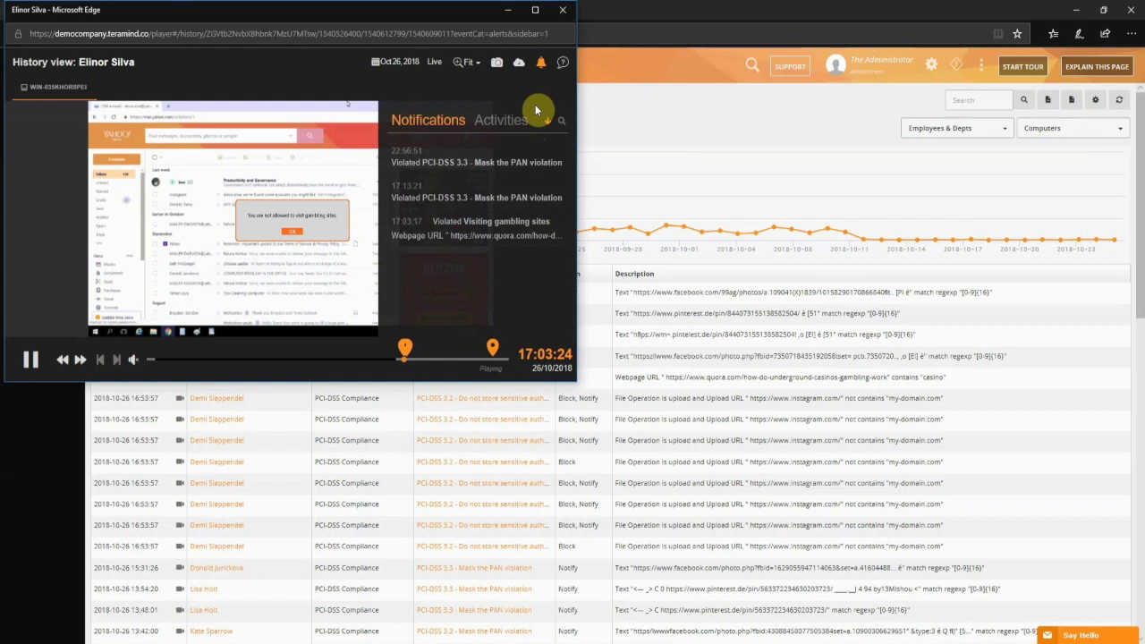
click(519, 62)
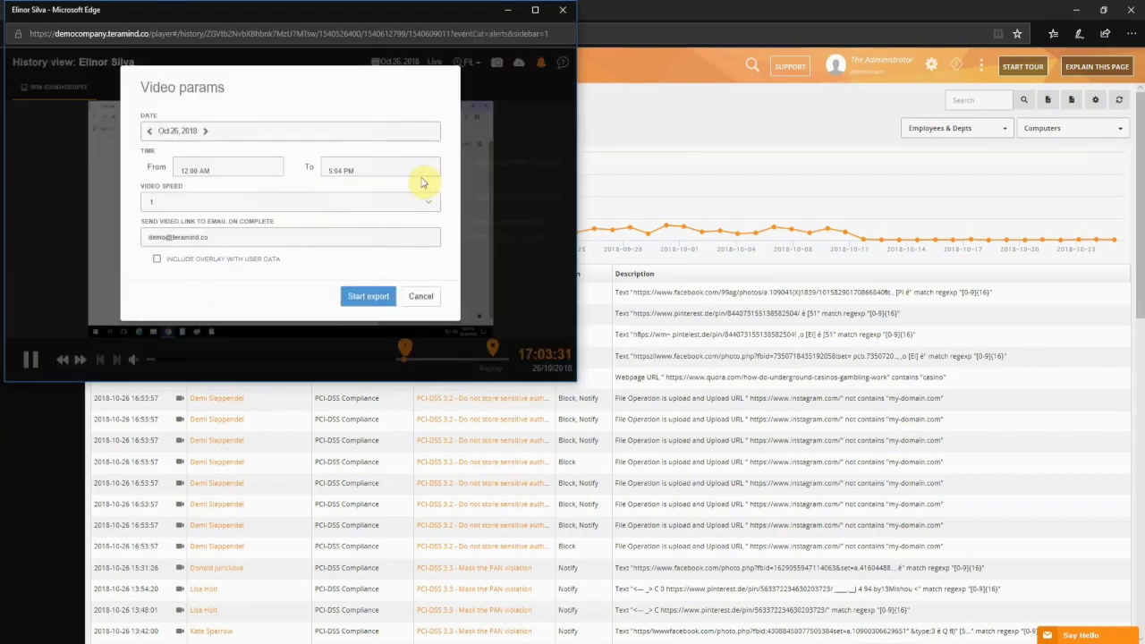